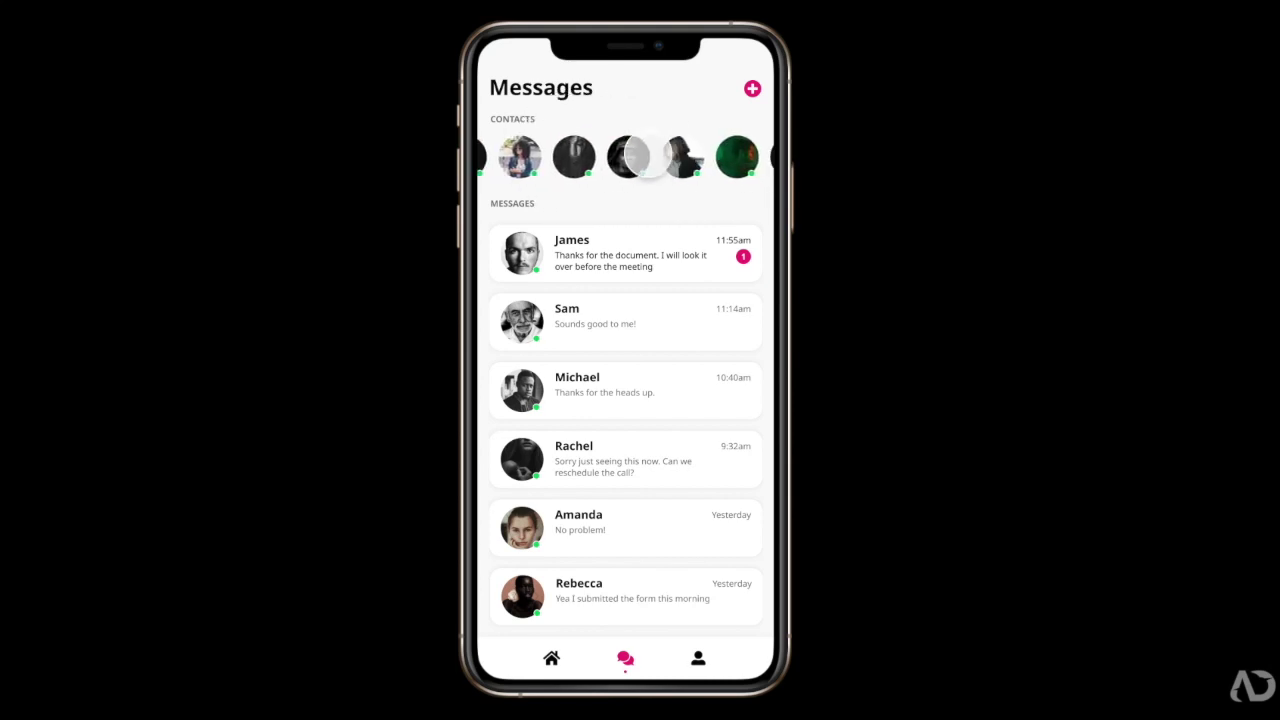
- Drag the message list in the prototype preview to test whether it scrolls
drag(651, 403, 652, 343)
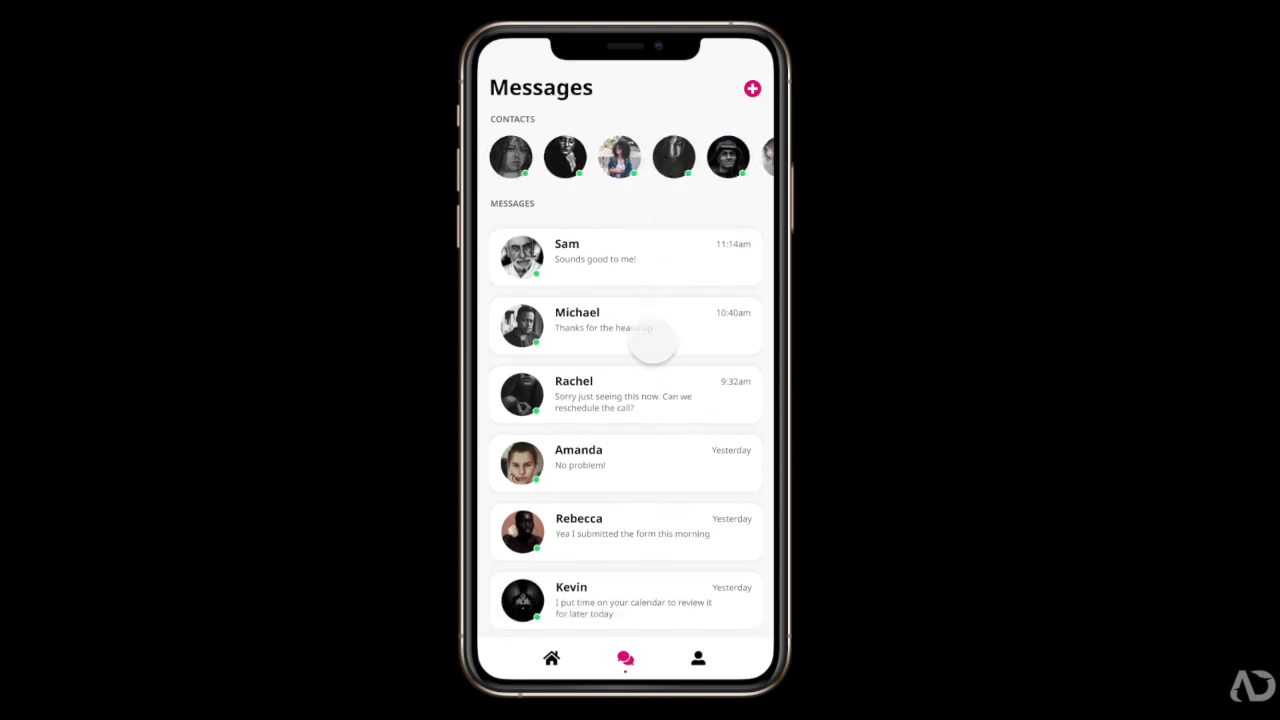
drag(660, 429, 649, 343)
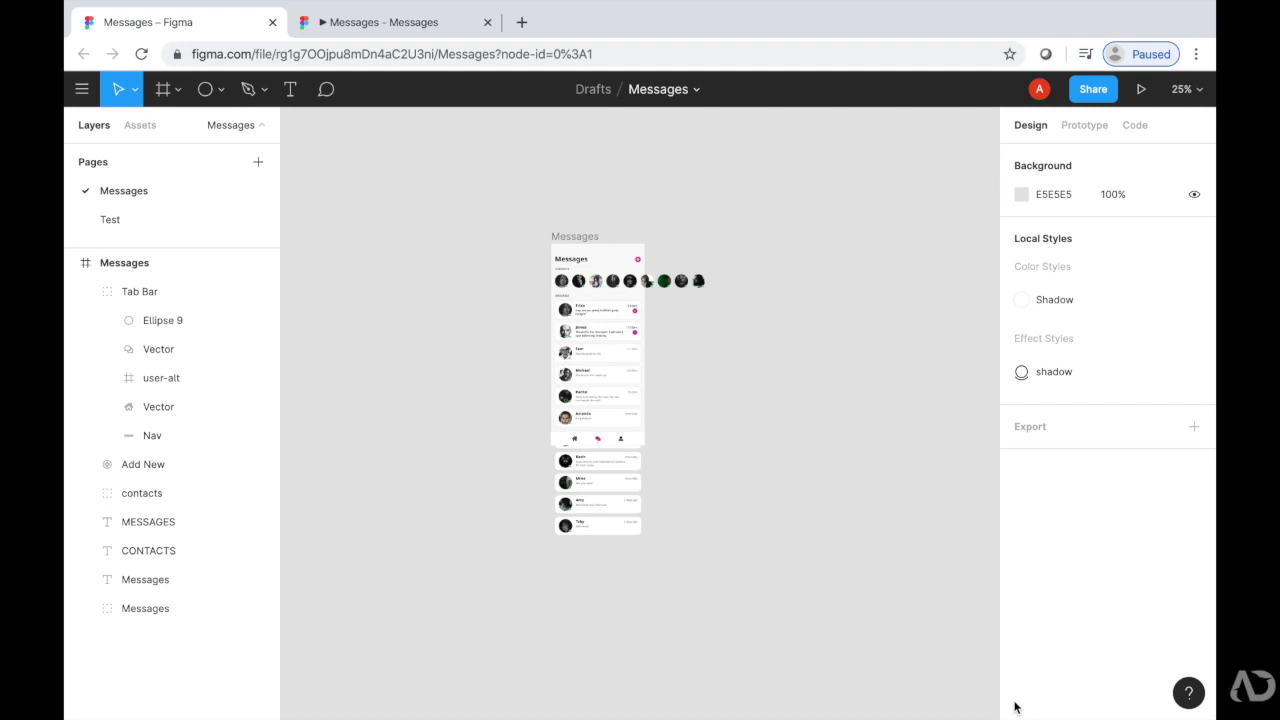
key(ctrl+plus)
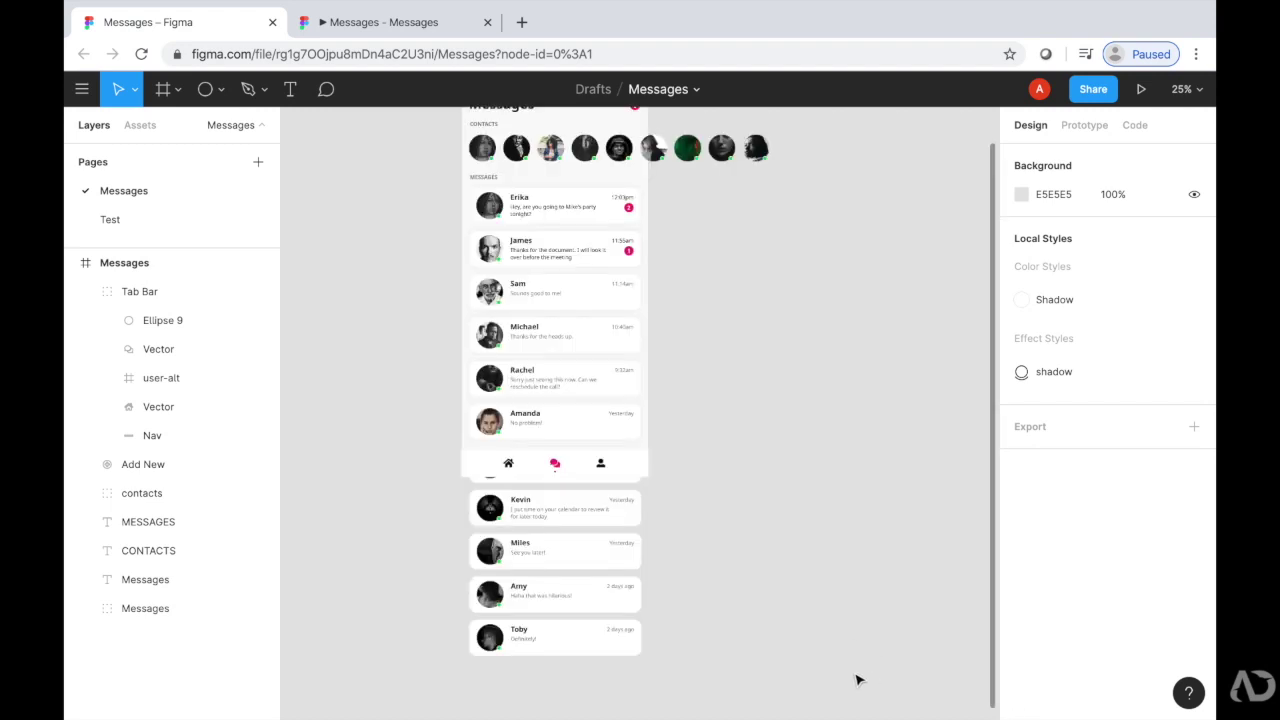
scroll(856, 680, up, 3)
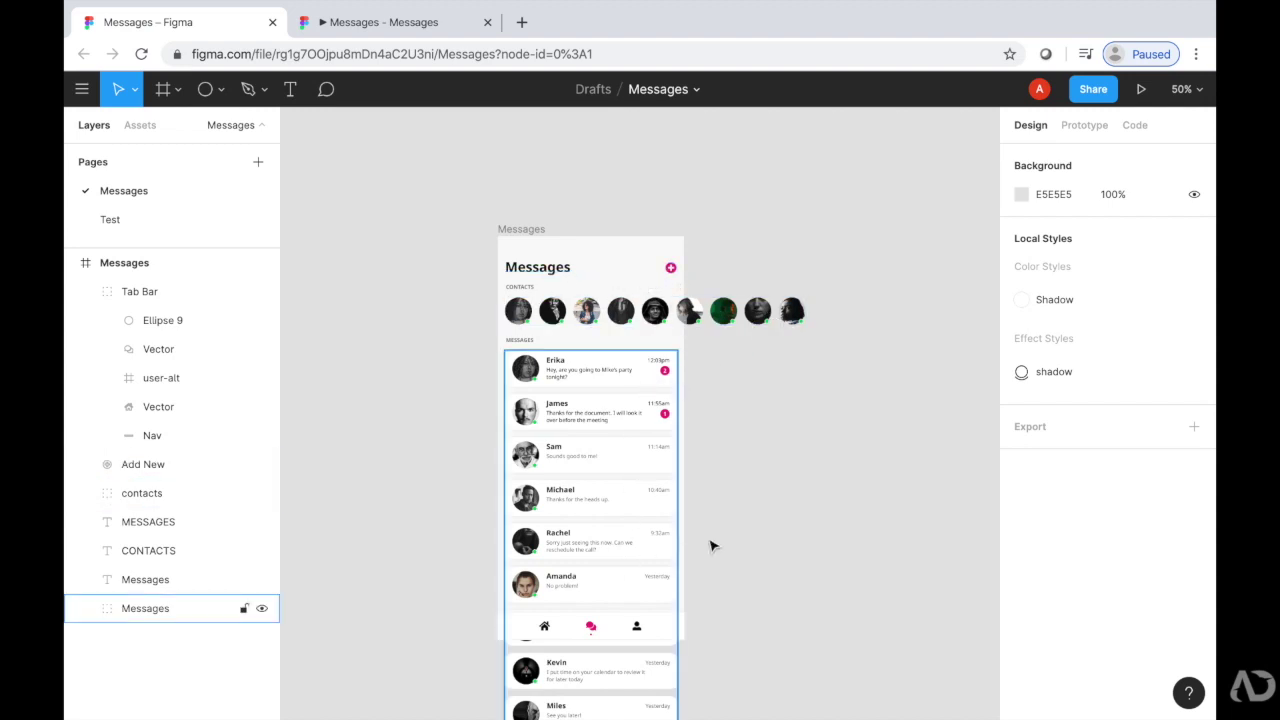
click(783, 522)
scroll(785, 527, down, 3)
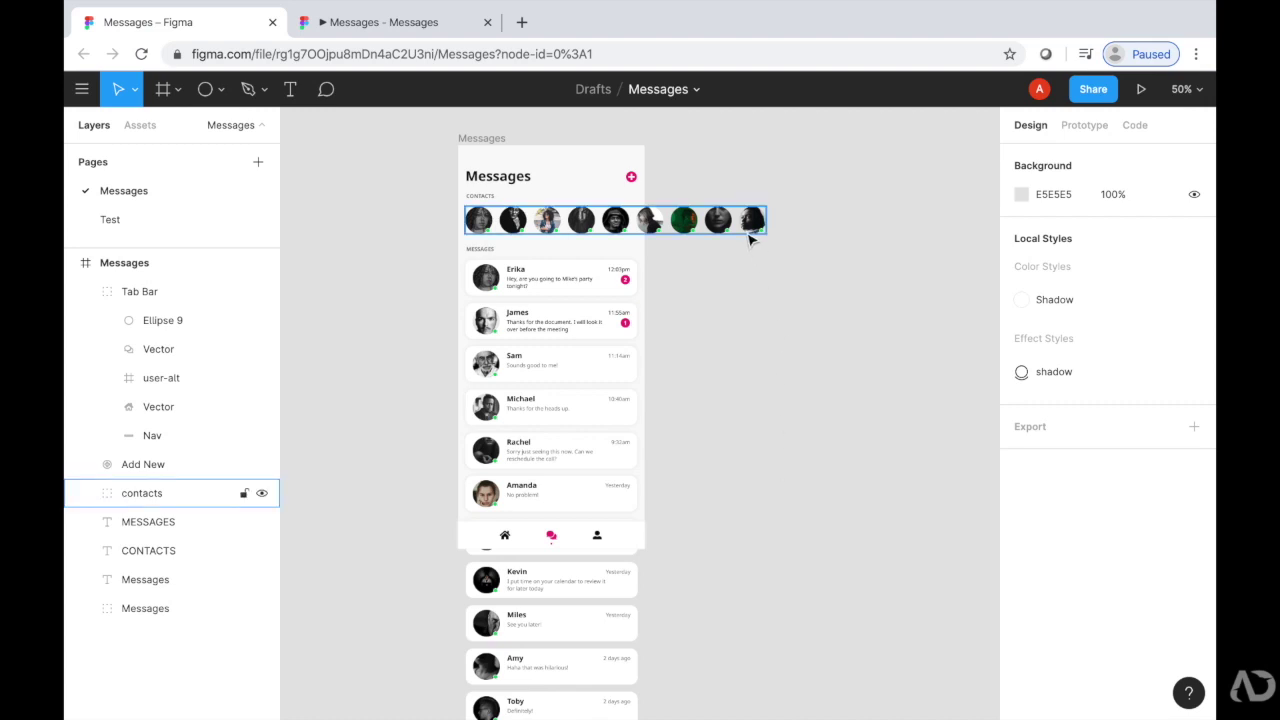
click(608, 206)
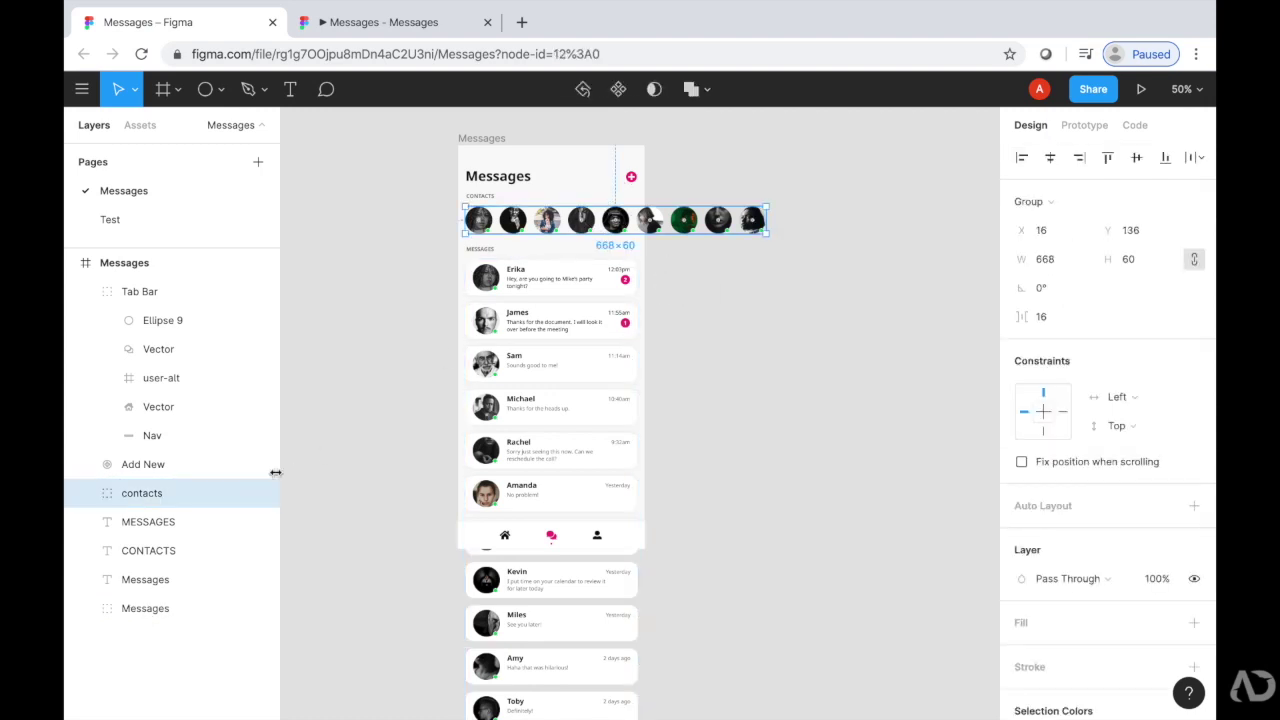
click(512, 360)
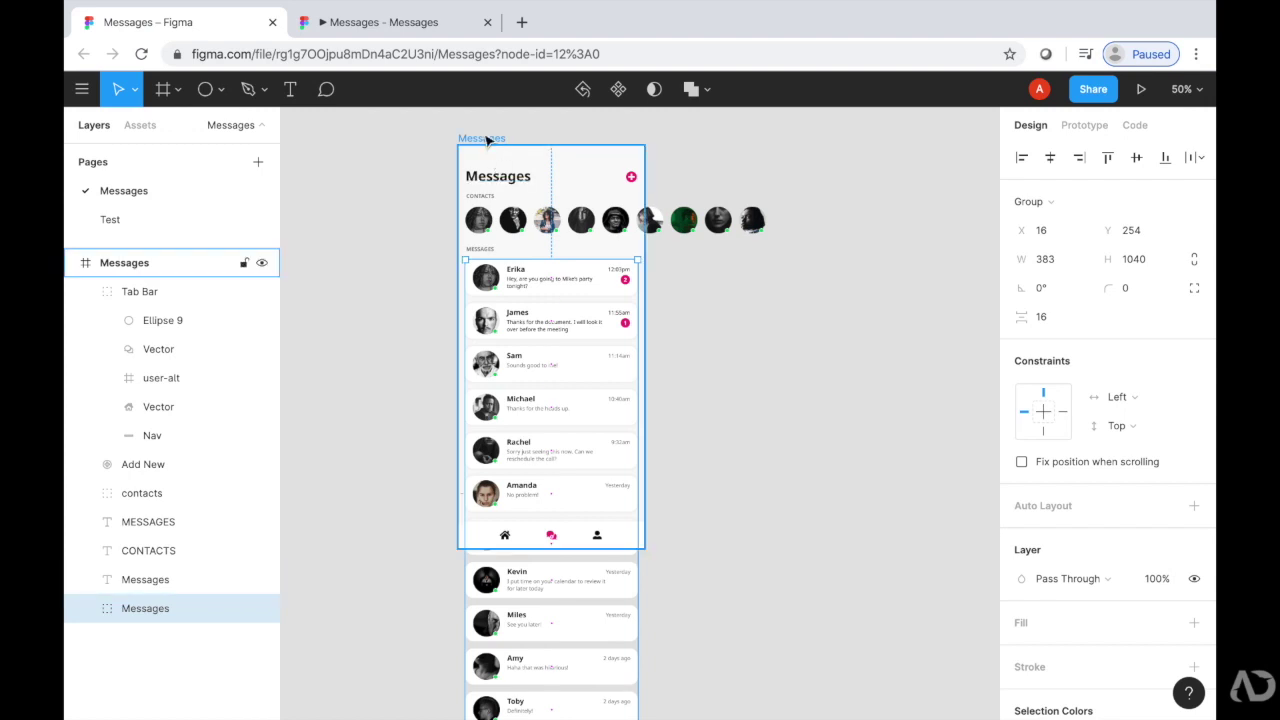
- Turn on Clip content for the Messages frame and deselect to view the clipped result
click(488, 141)
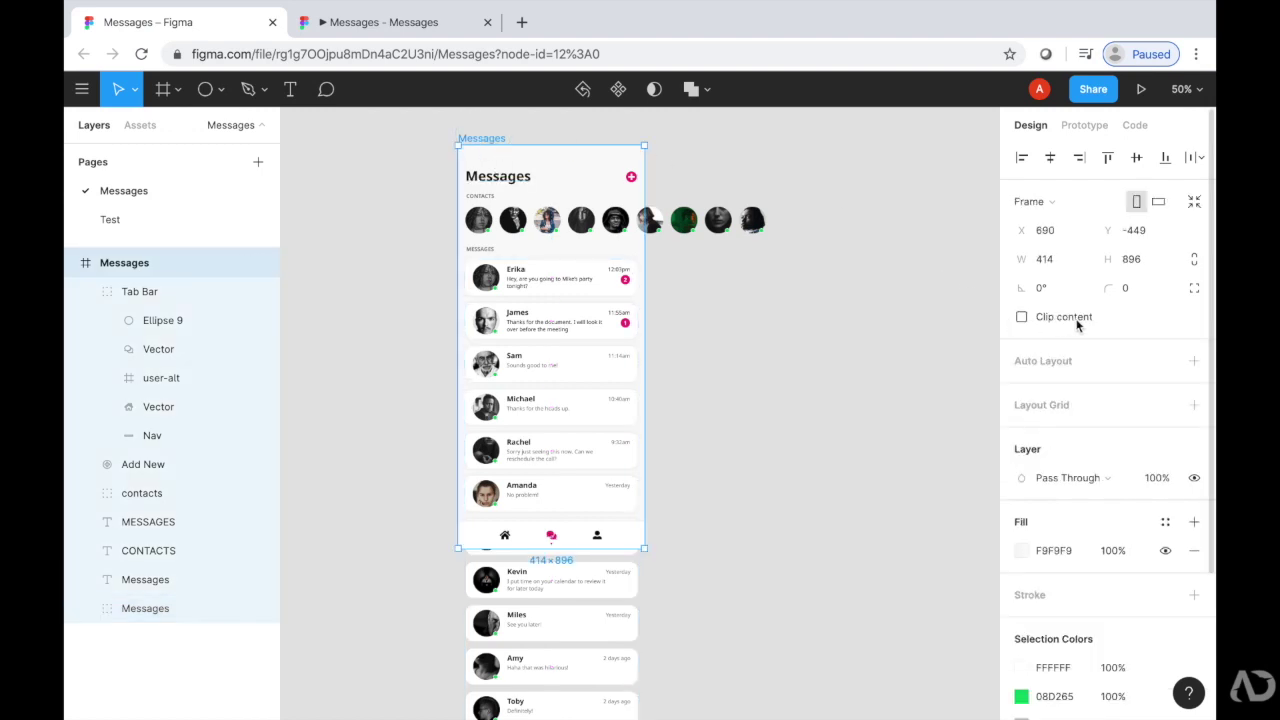
click(1021, 317)
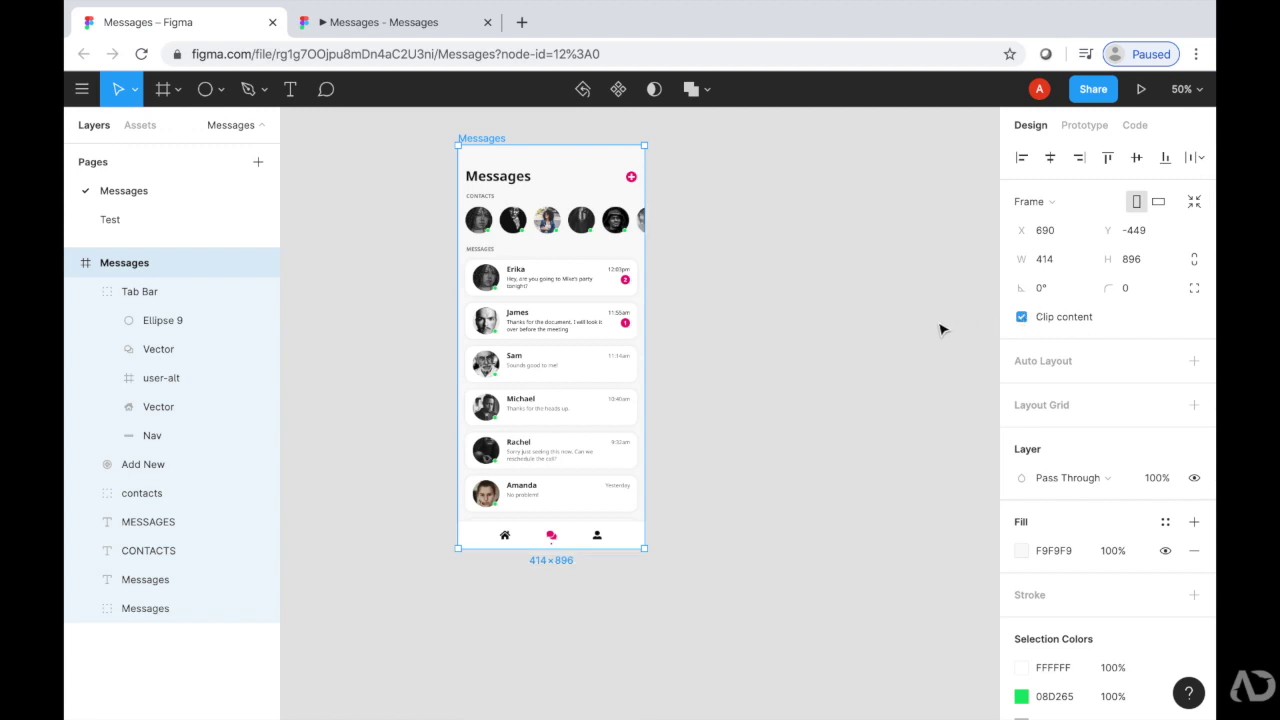
click(778, 353)
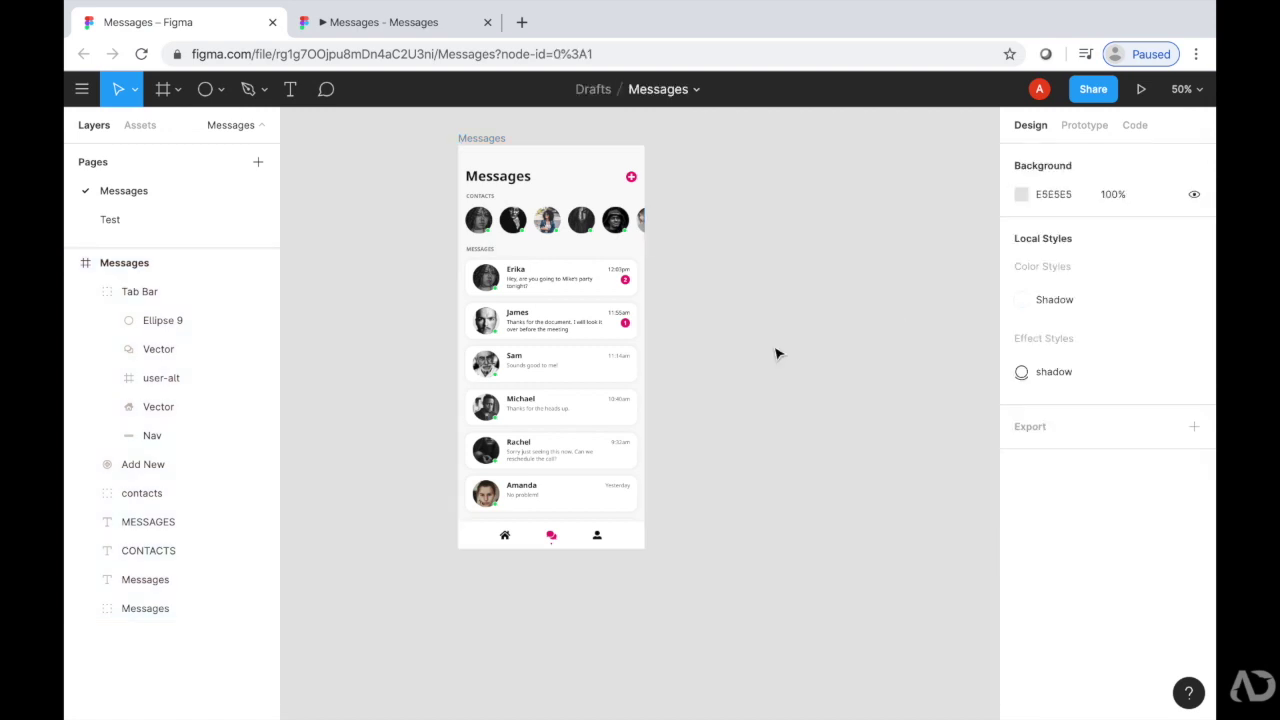
- Zoom to 100% and select the contacts avatar group, whose row overflows the frame
key(shift+0)
scroll(776, 352, up, 5)
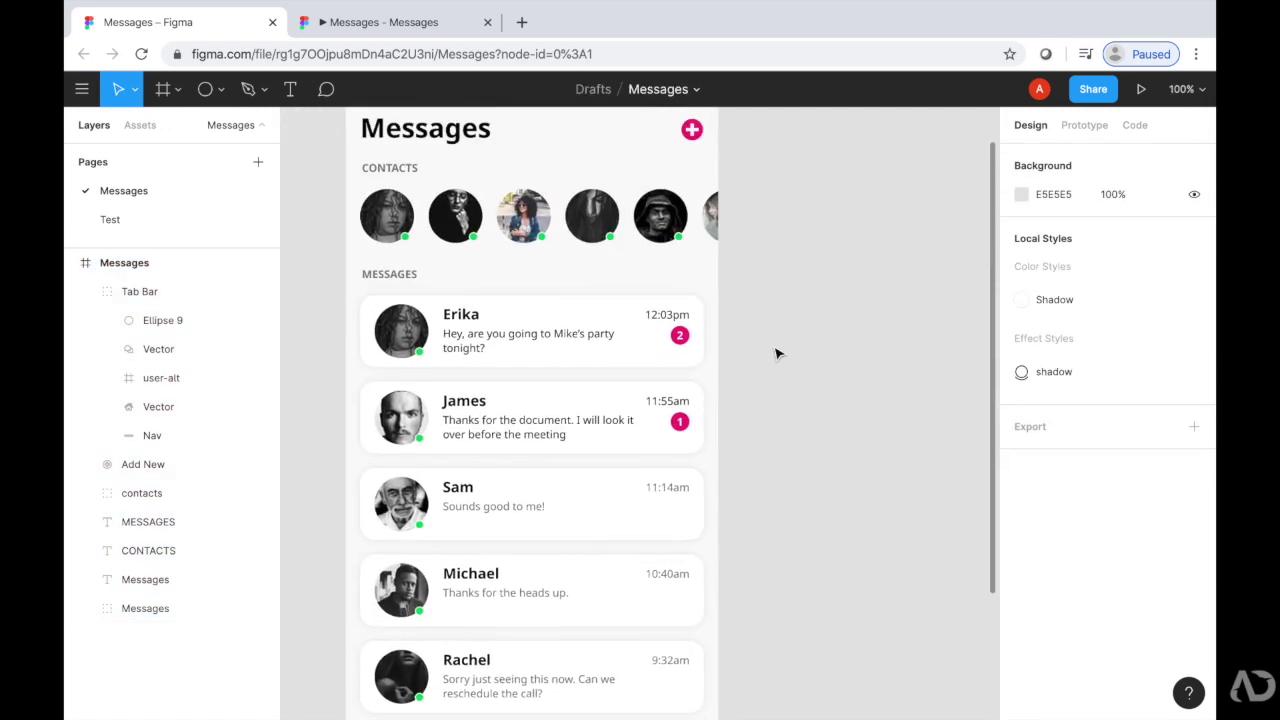
click(703, 303)
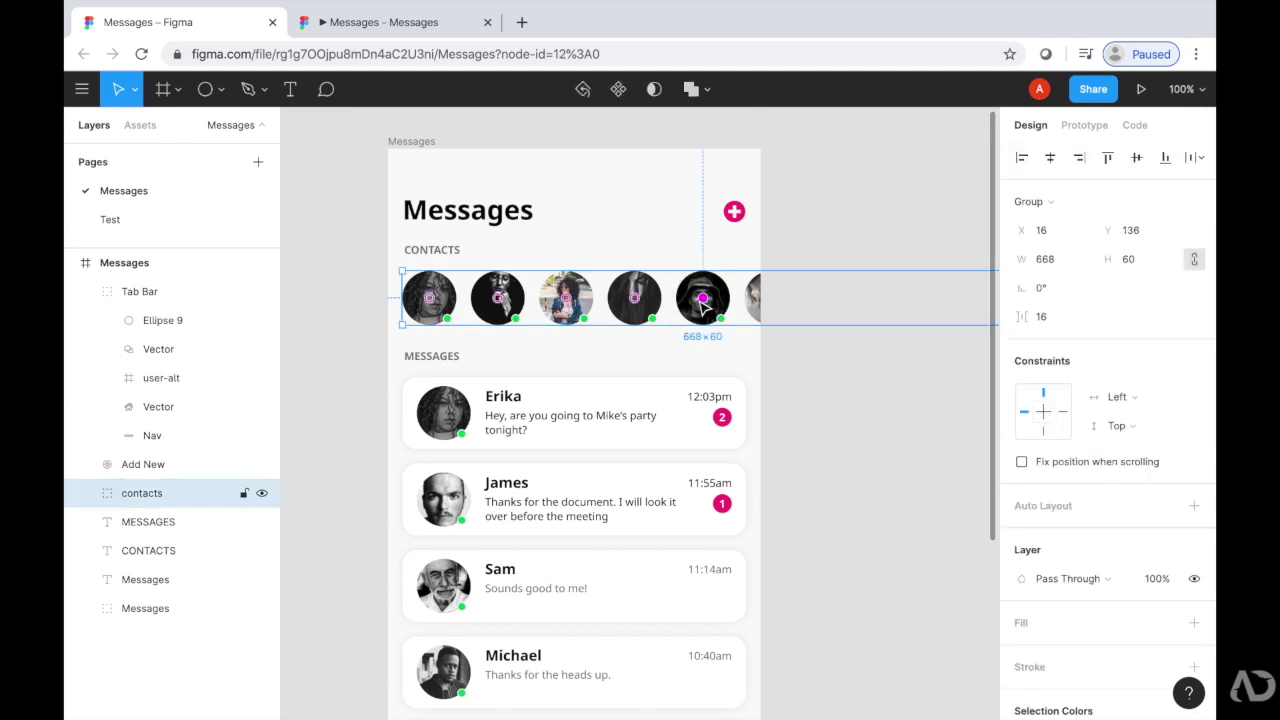
scroll(703, 303, right, 3)
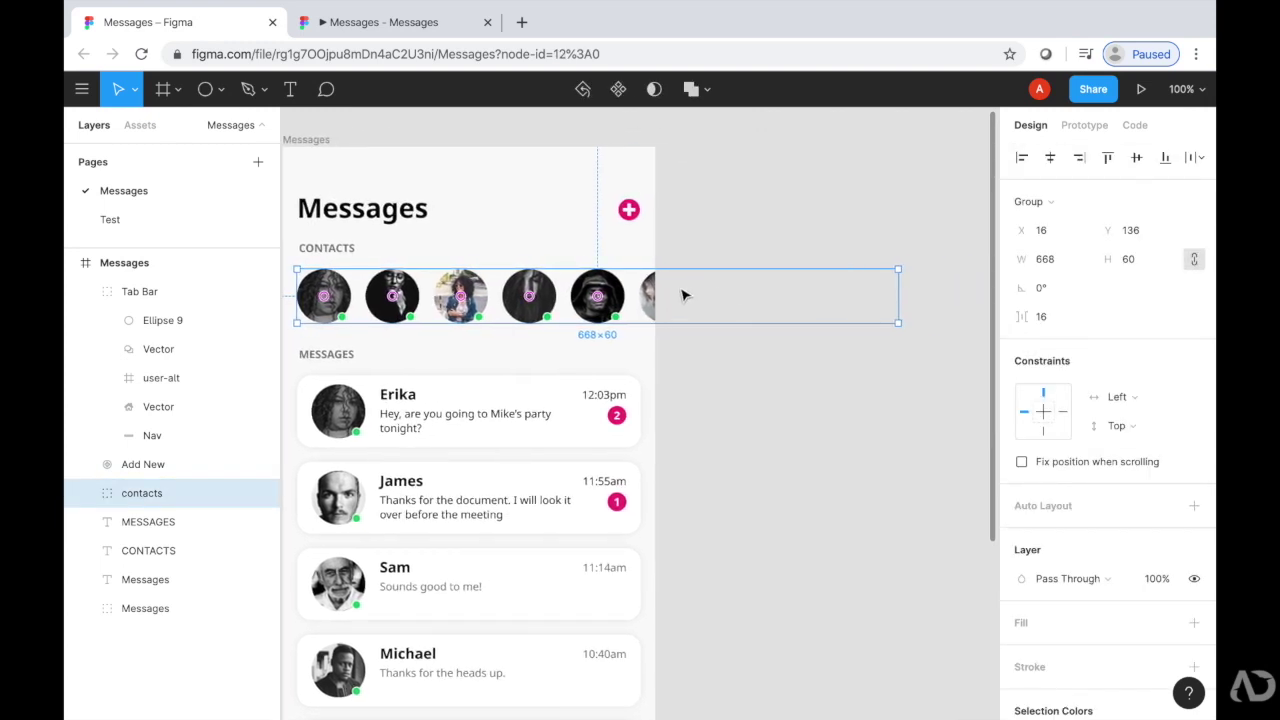
scroll(683, 295, left, 2)
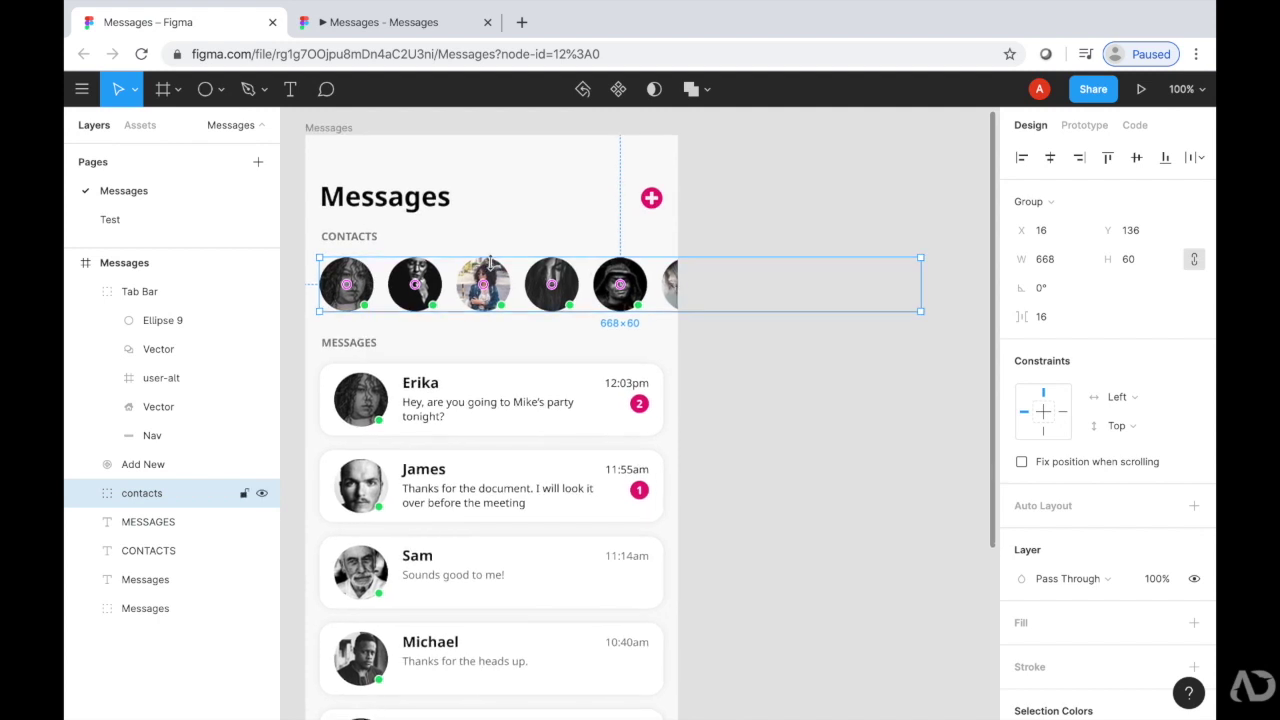
right_click(676, 298)
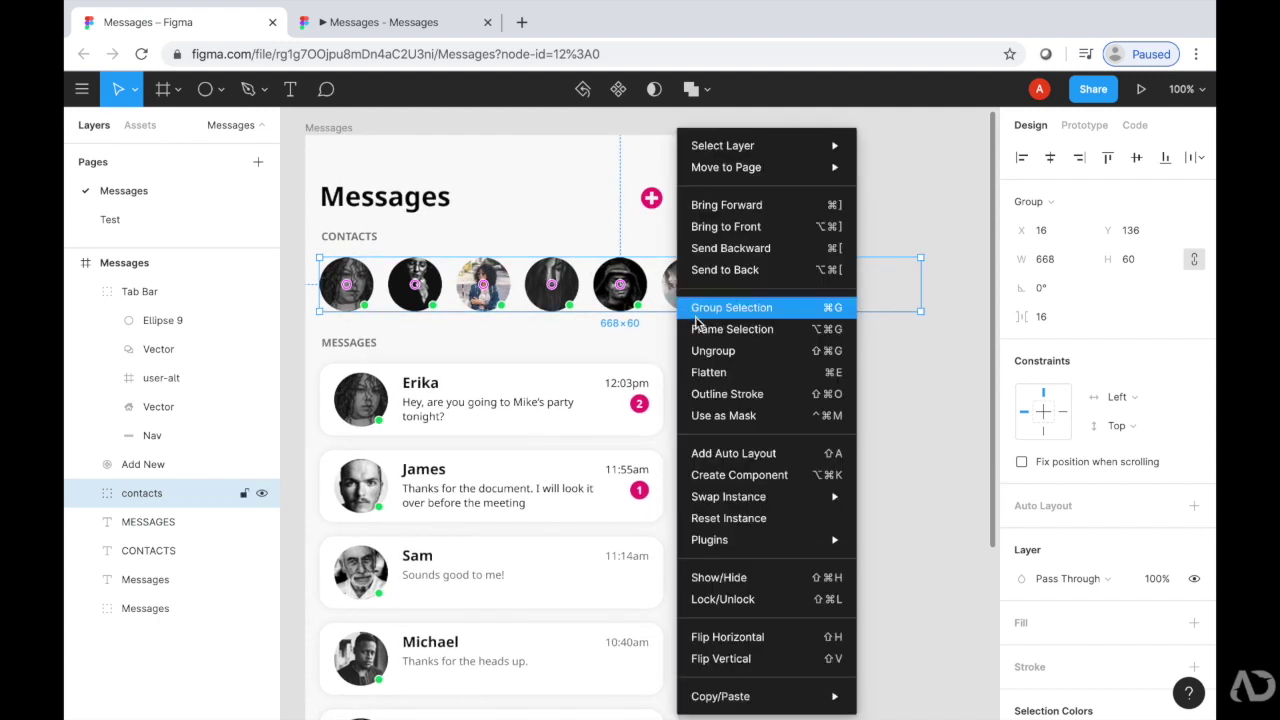
- Wrap the contacts group in a new Frame 1 and narrow it to 398 wide
click(703, 332)
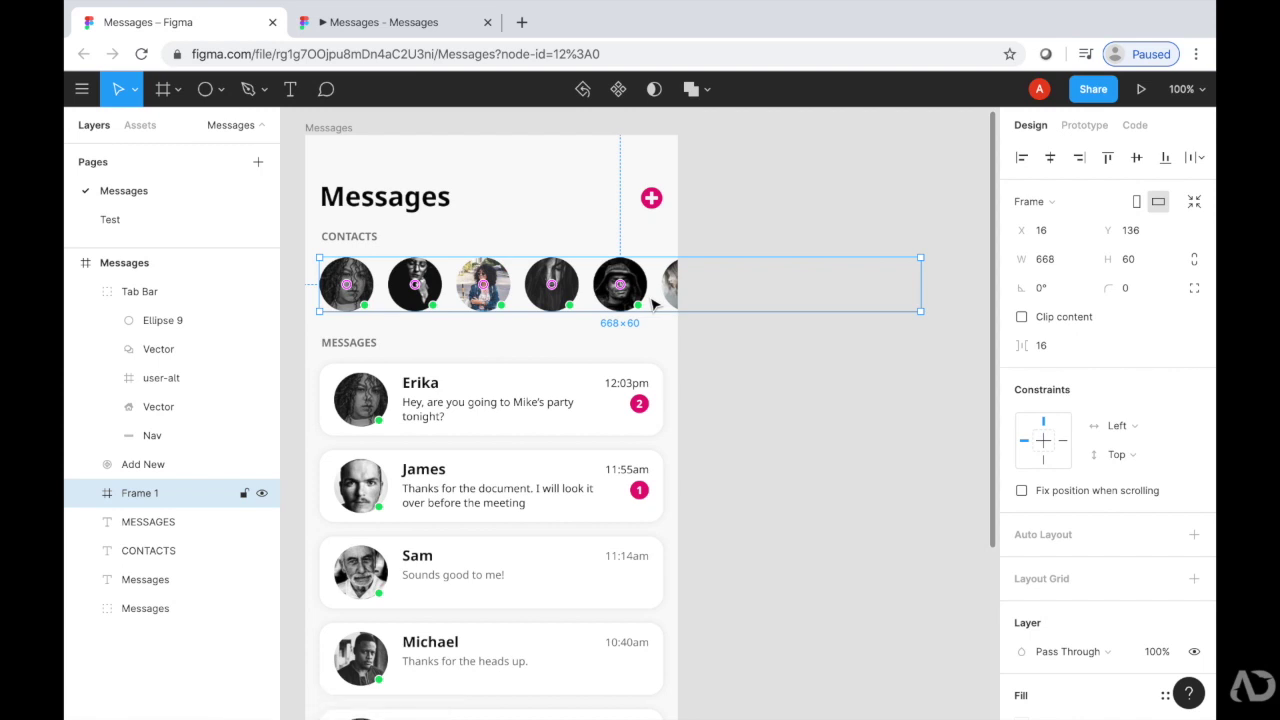
click(921, 285)
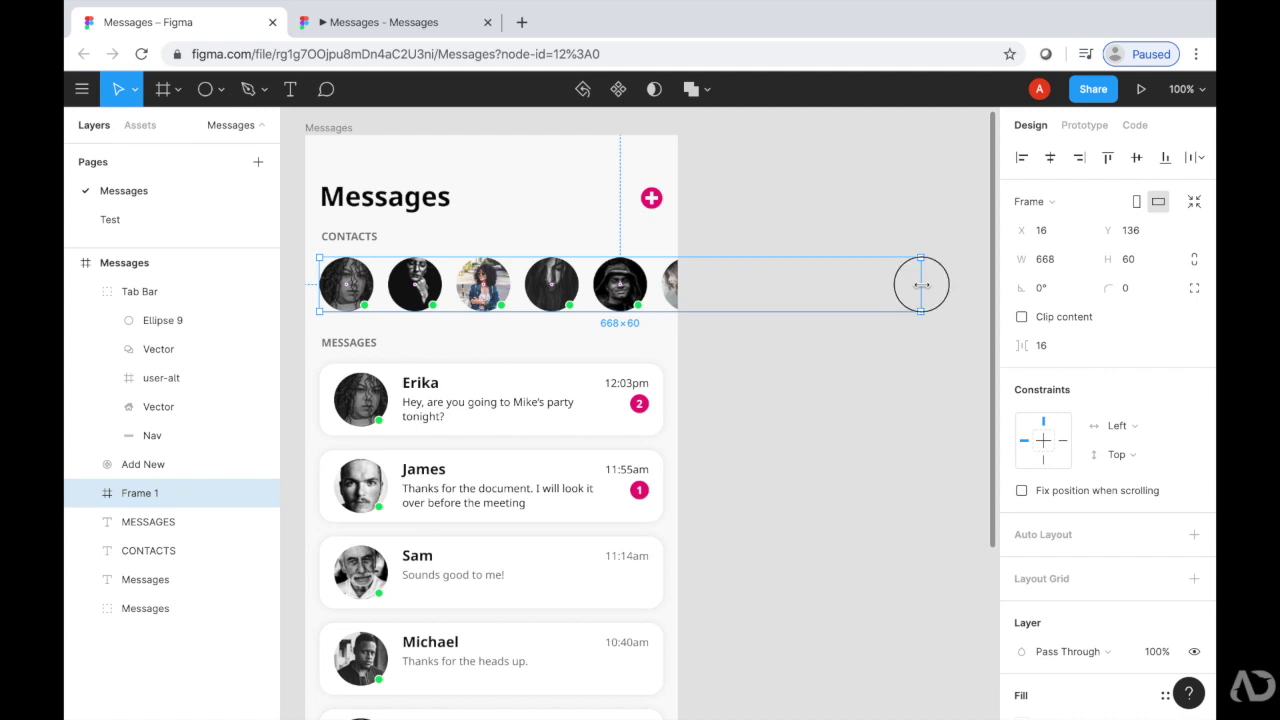
drag(921, 285, 681, 276)
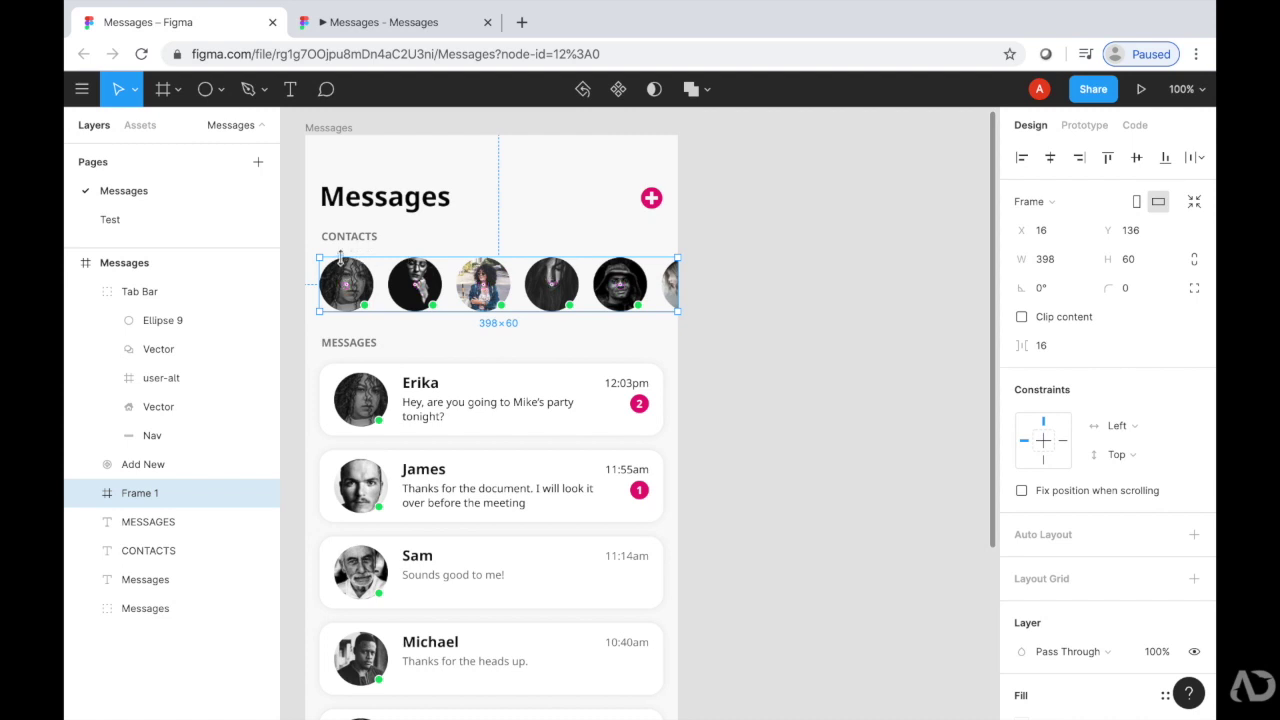
click(760, 366)
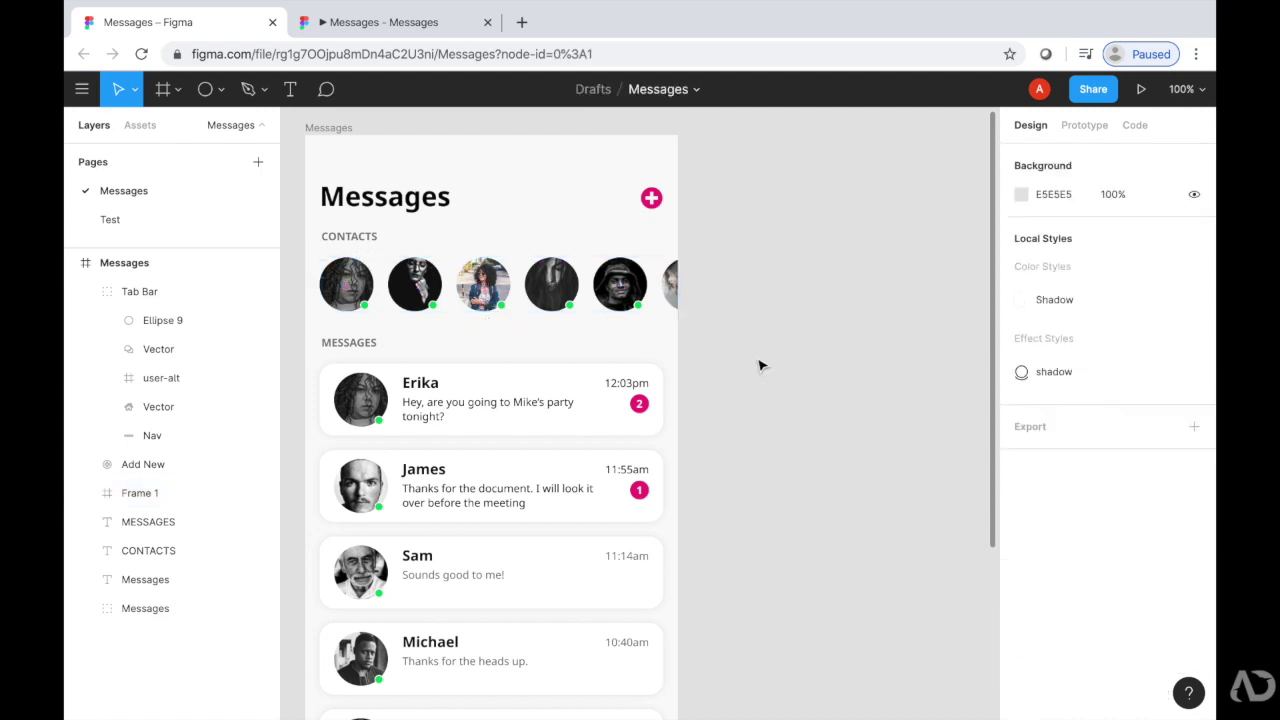
- Set Frame 1's overflow behaviour to Horizontal Scrolling in the Prototype panel
click(640, 288)
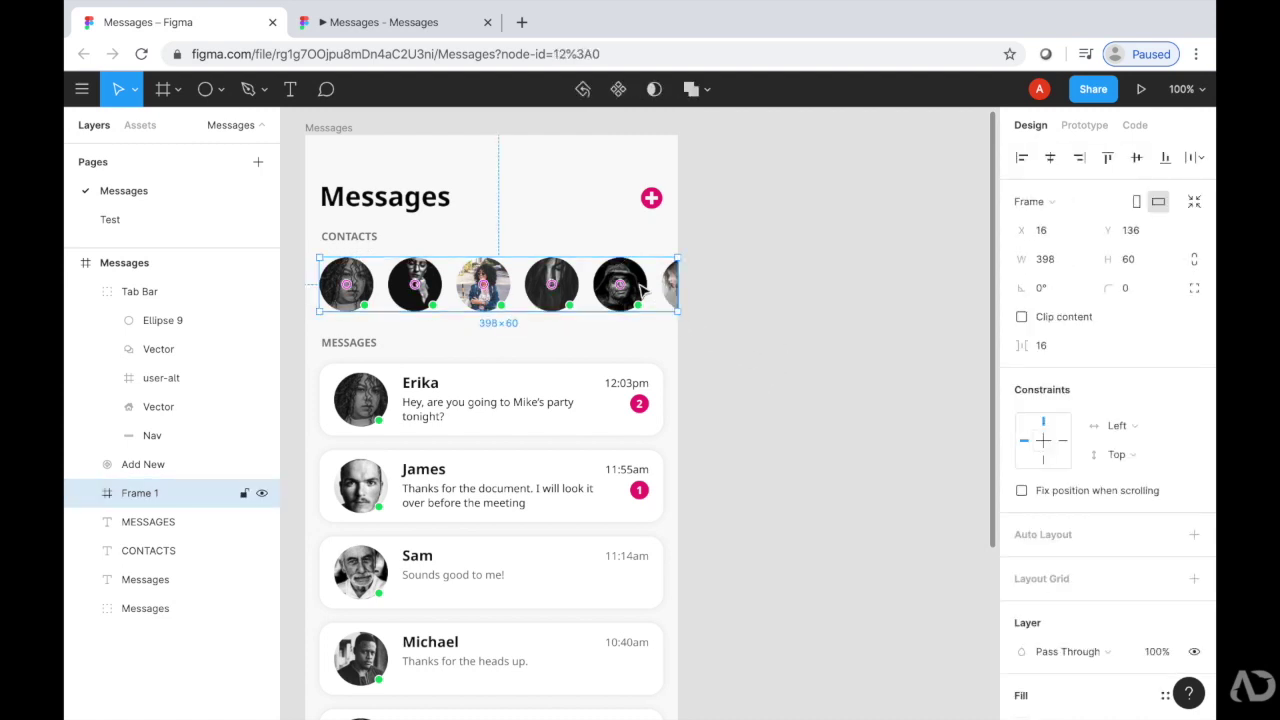
click(1087, 127)
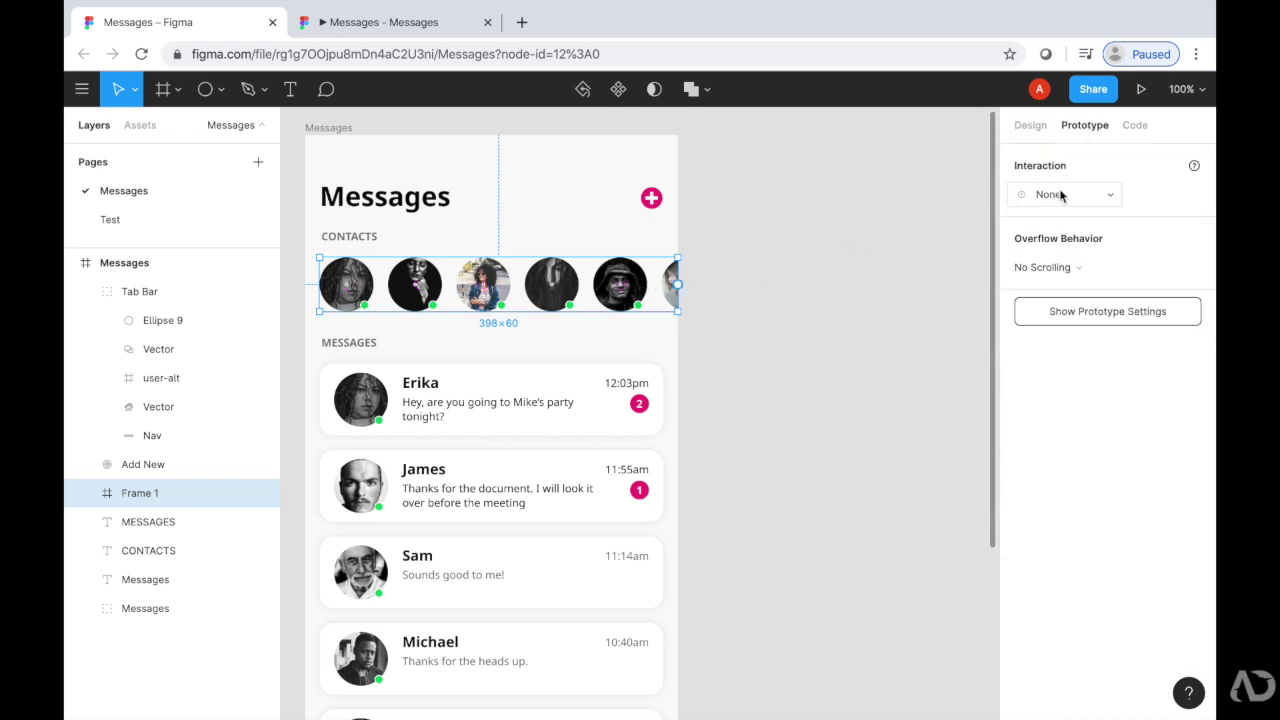
click(1063, 268)
click(1070, 289)
- Preview the prototype, drag the contacts row sideways, then return to the editor
click(1141, 90)
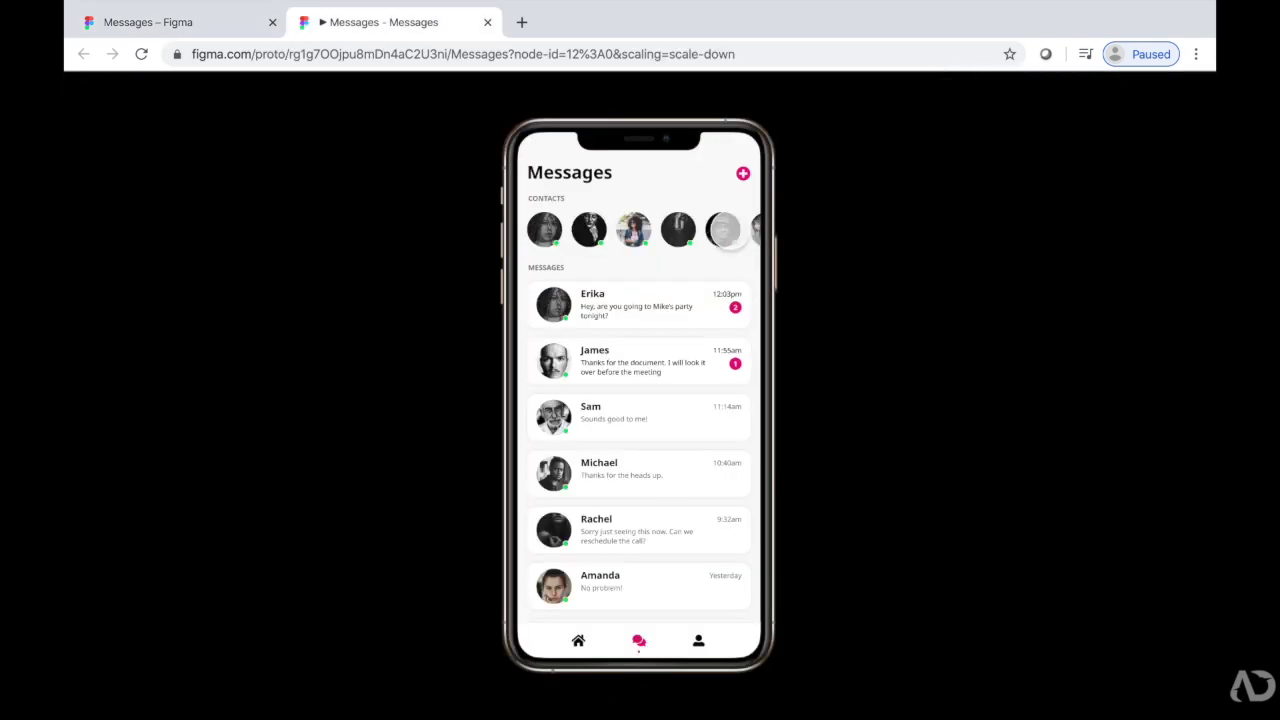
mouse_move(720, 229)
mouse_down()
mouse_move(608, 232)
mouse_move(700, 229)
mouse_up()
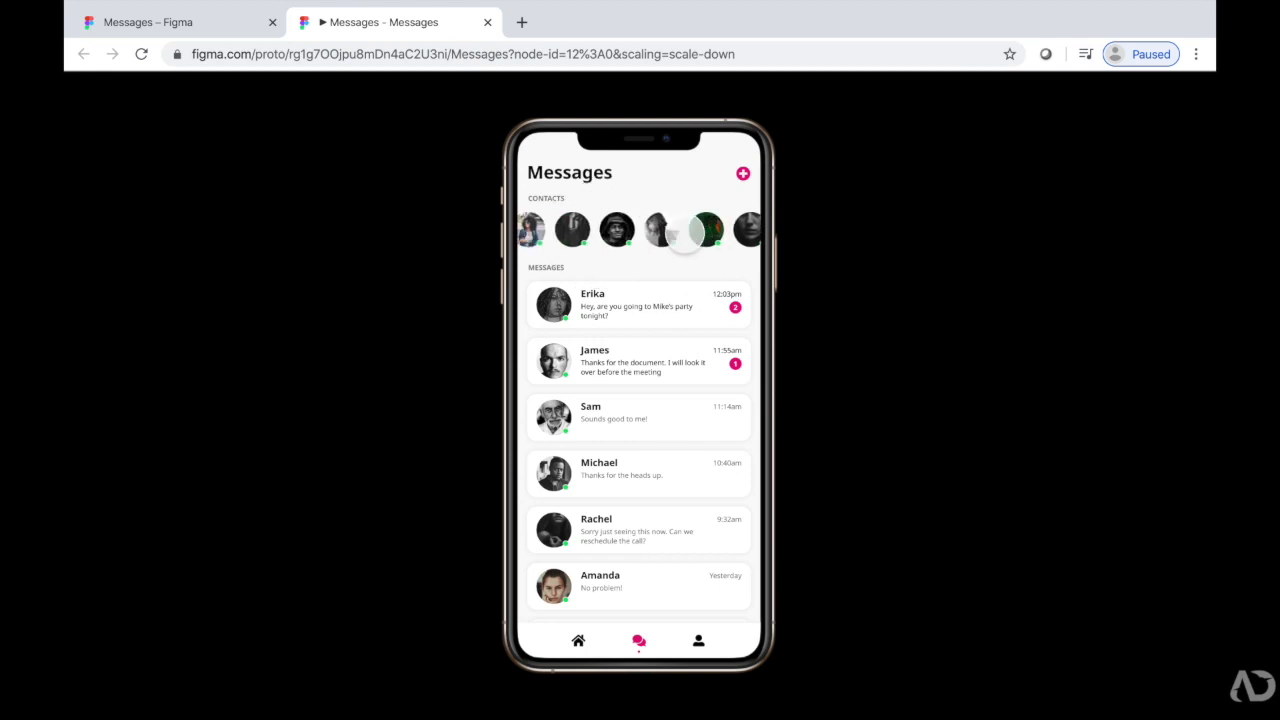
drag(620, 233, 714, 243)
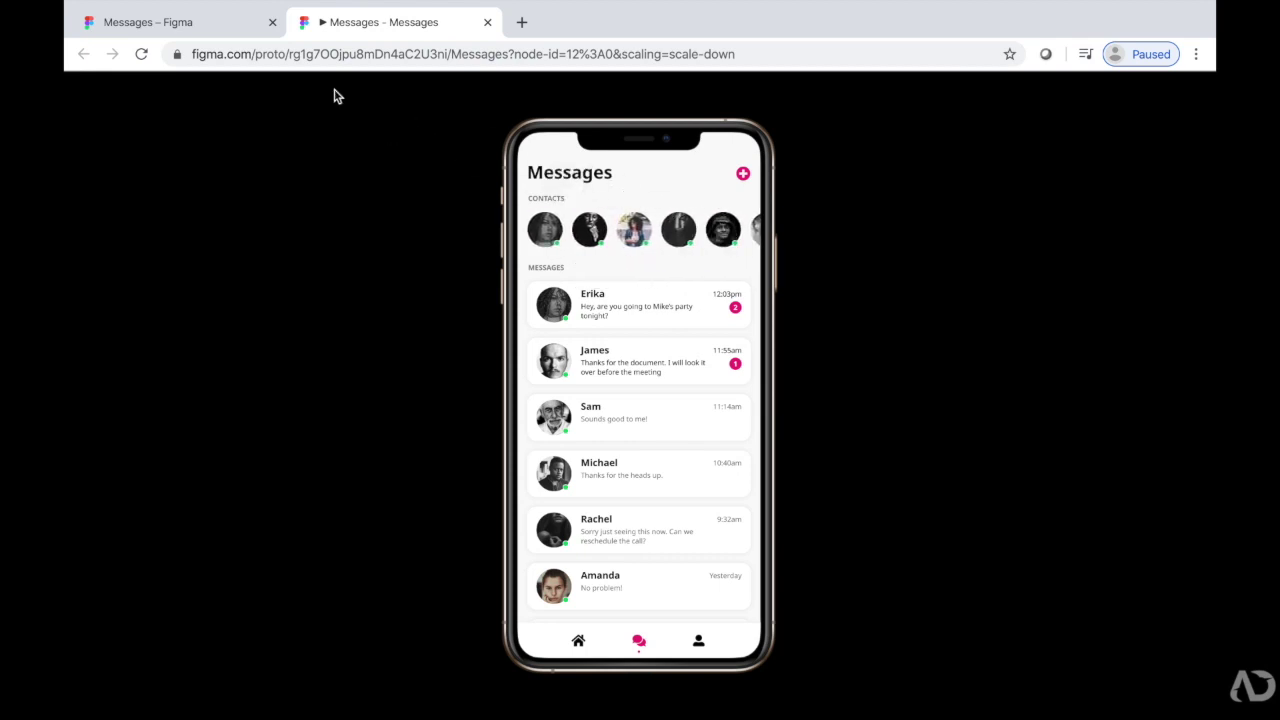
click(243, 30)
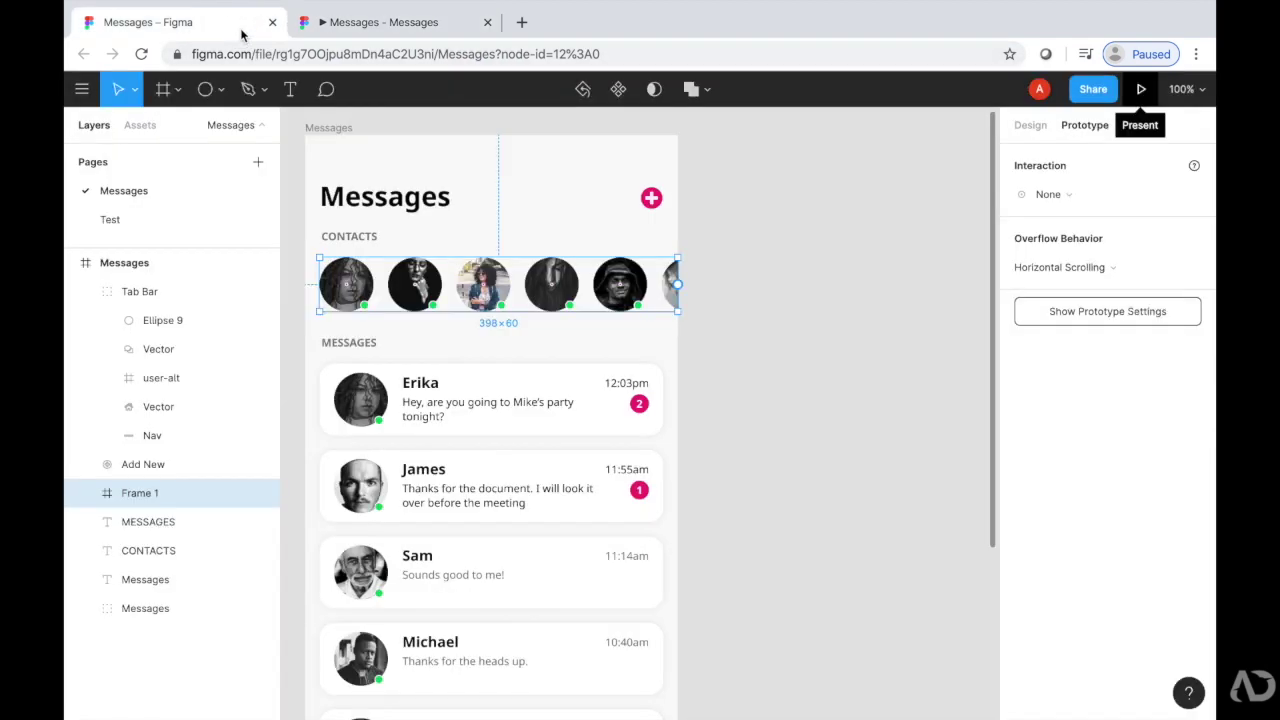
- Select the message list group and wrap it in a new Frame 2
click(421, 441)
click(428, 423)
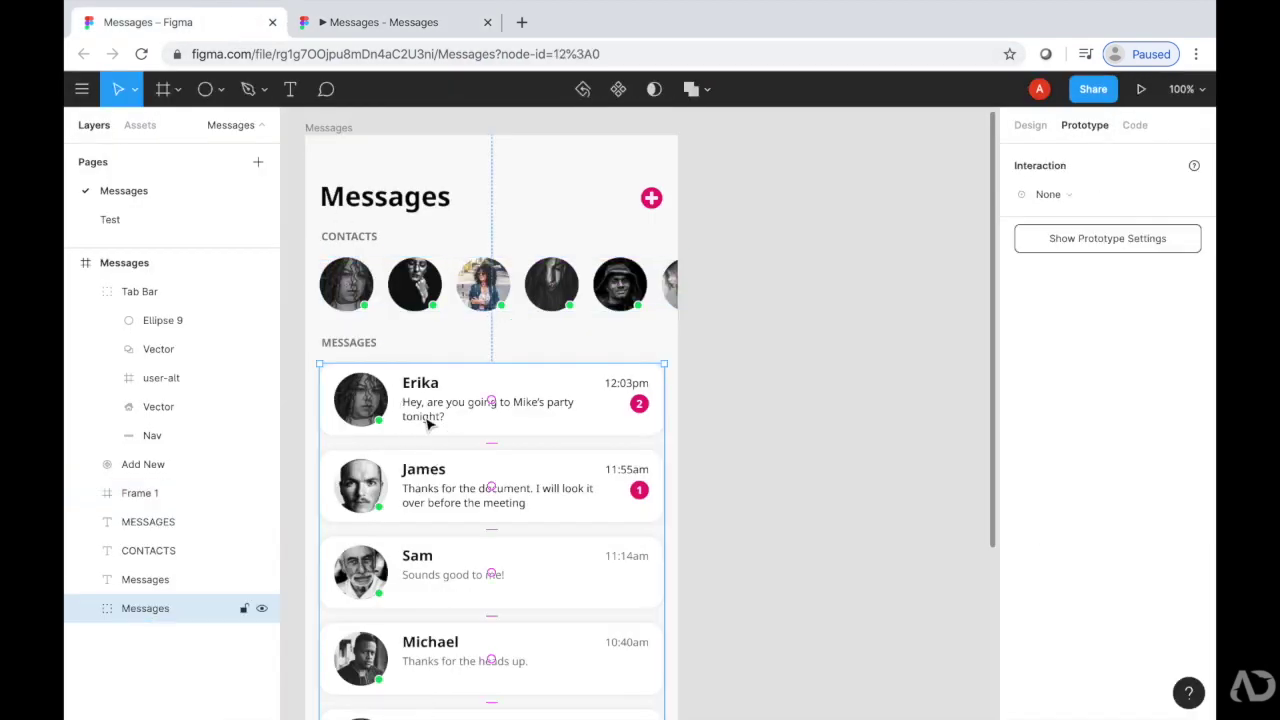
scroll(428, 423, down, 5)
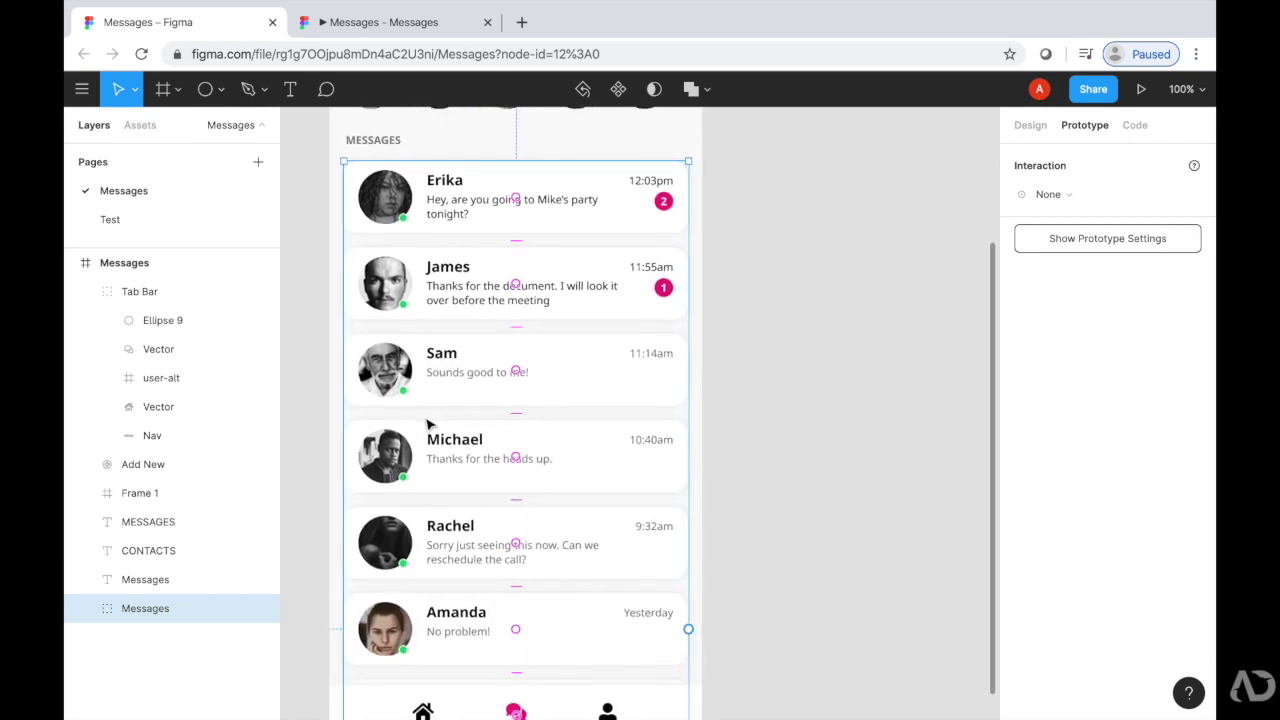
click(425, 397)
right_click(425, 397)
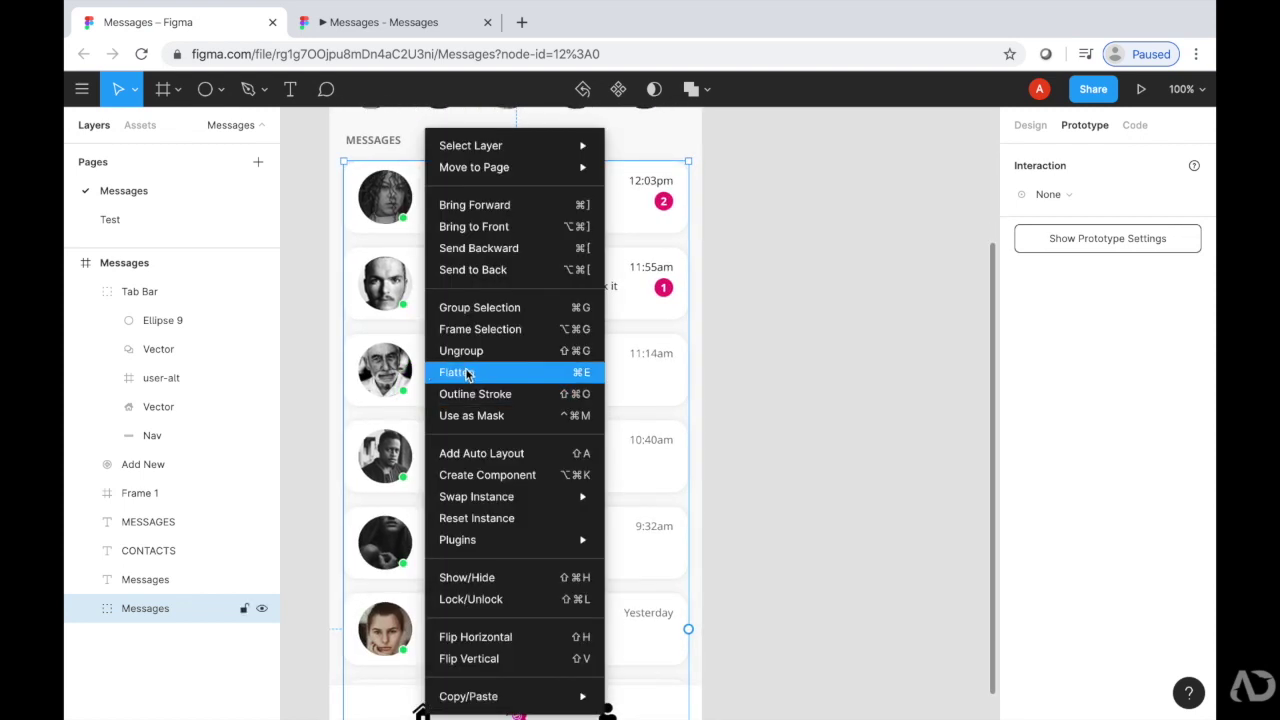
click(481, 331)
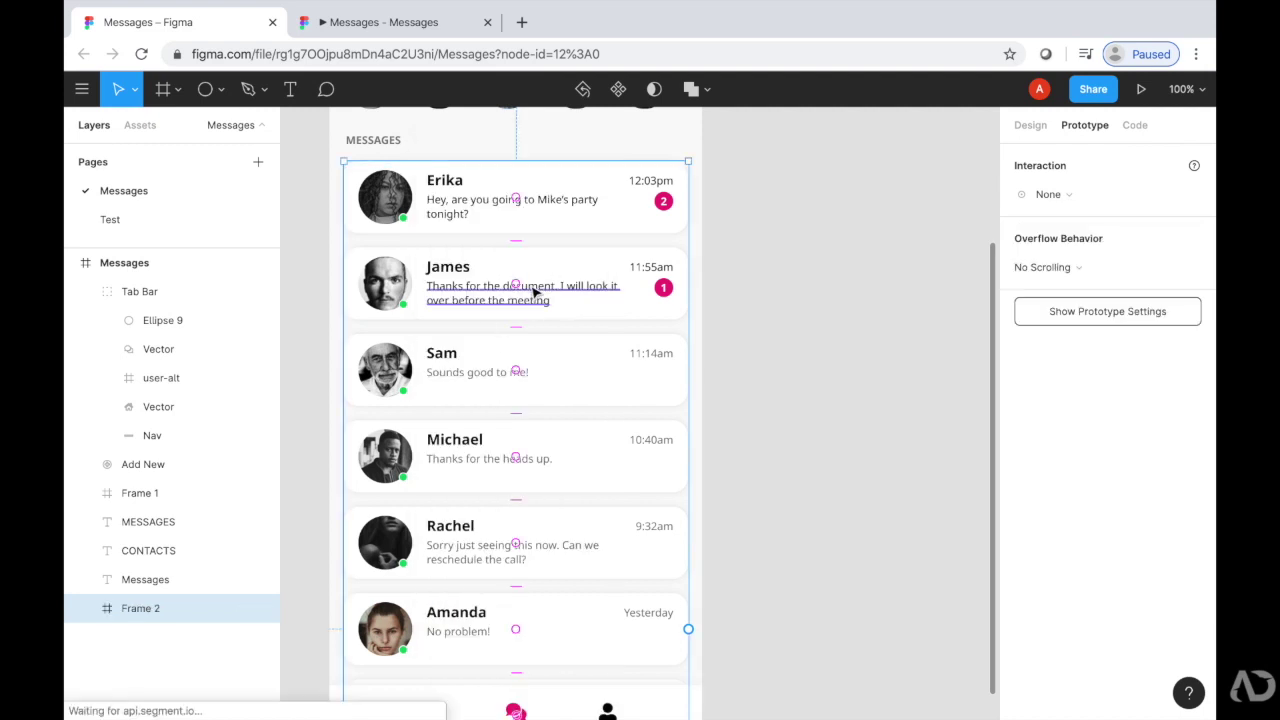
- Shorten Frame 2 to 383×582 so its bottom ends just above the tab bar
key(minus)
scroll(608, 506, down, 2)
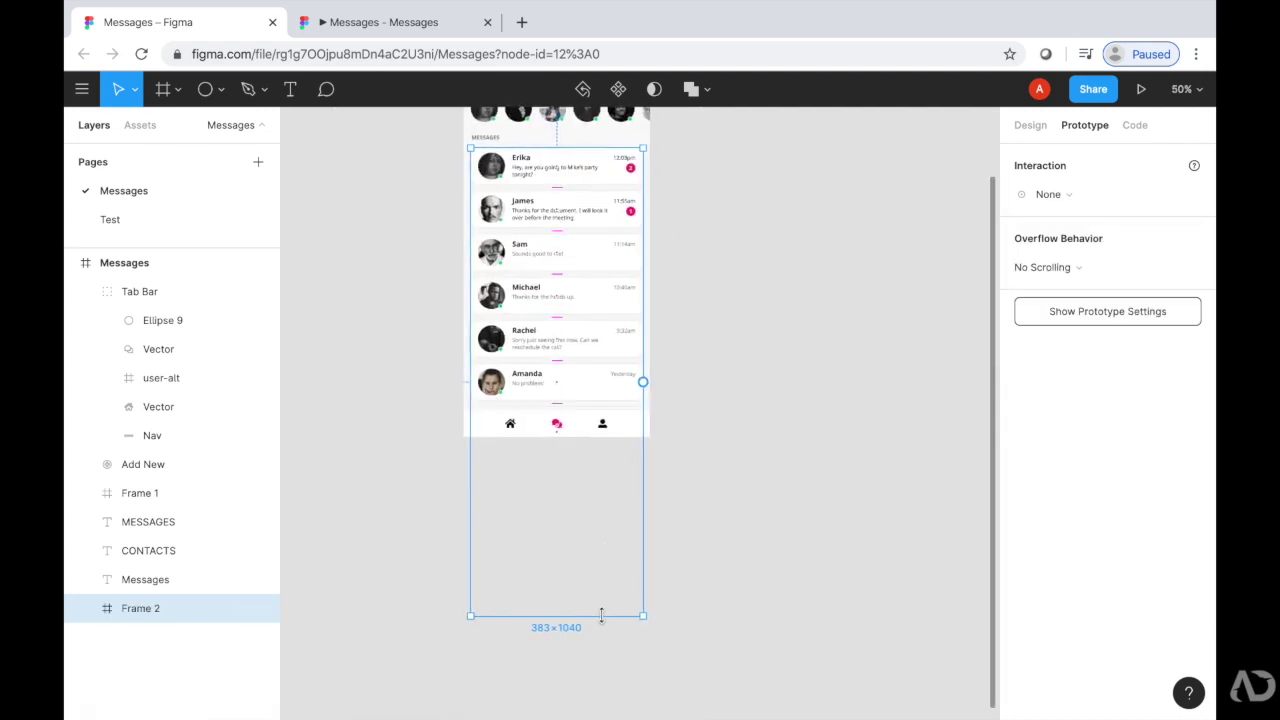
drag(601, 615, 604, 412)
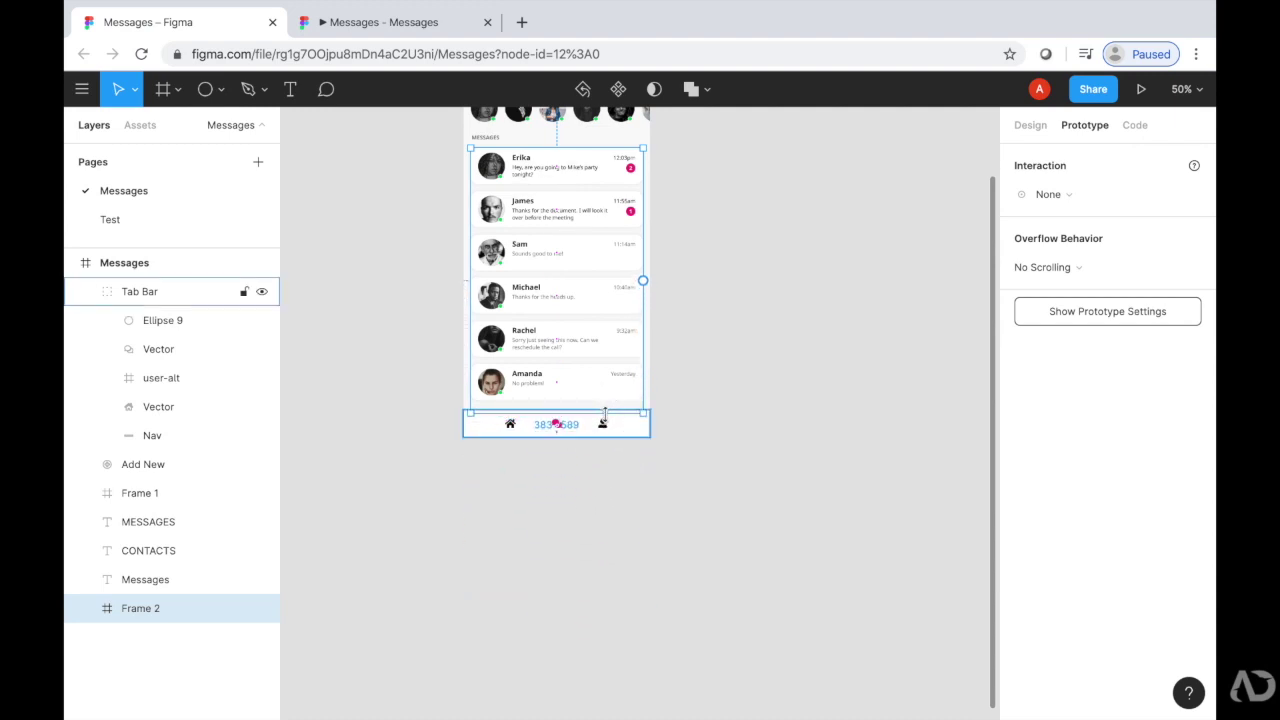
scroll(604, 412, up, 5)
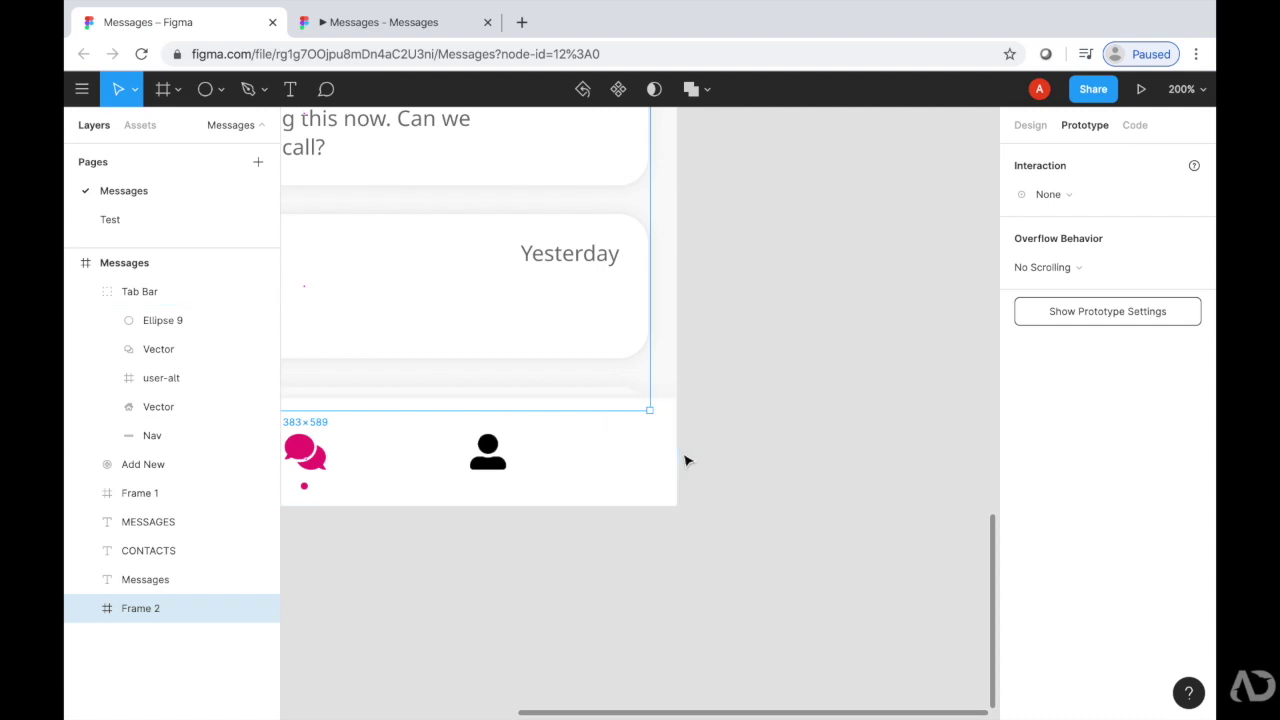
scroll(686, 460, left, 2)
drag(646, 404, 650, 394)
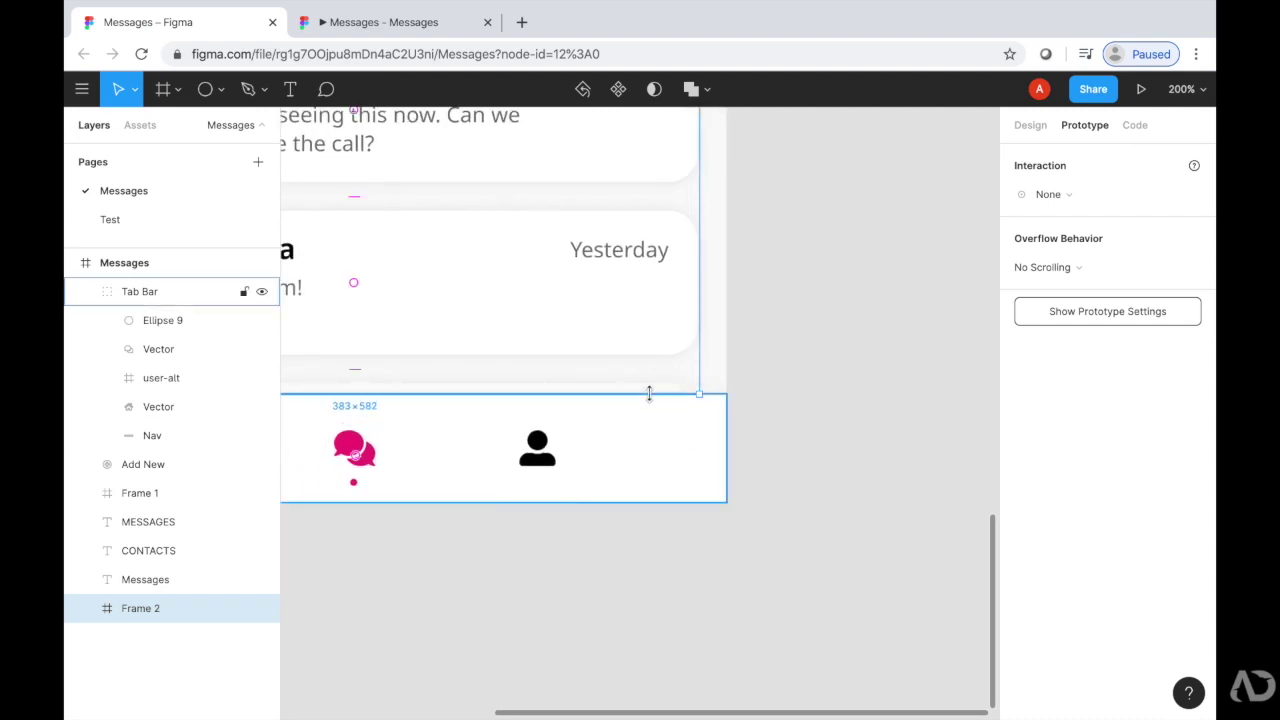
- Set Frame 2's overflow behaviour to Vertical Scrolling
click(814, 420)
click(622, 287)
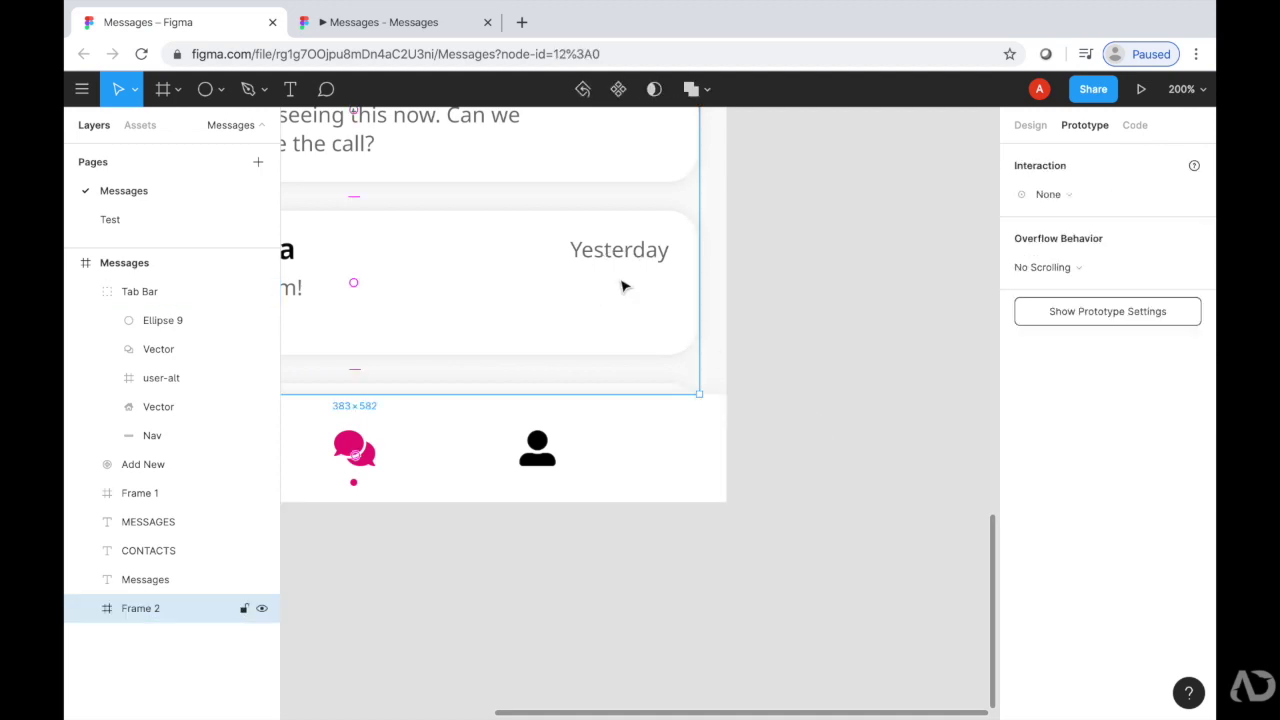
click(1063, 266)
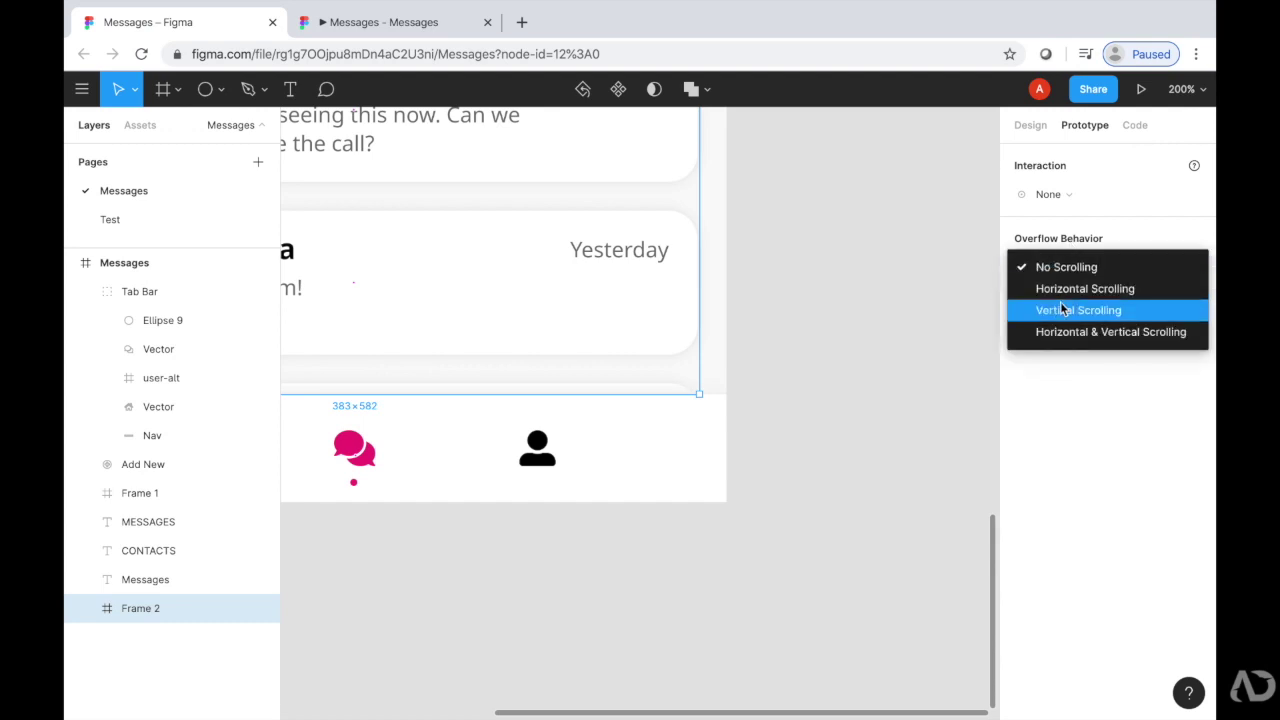
click(1060, 310)
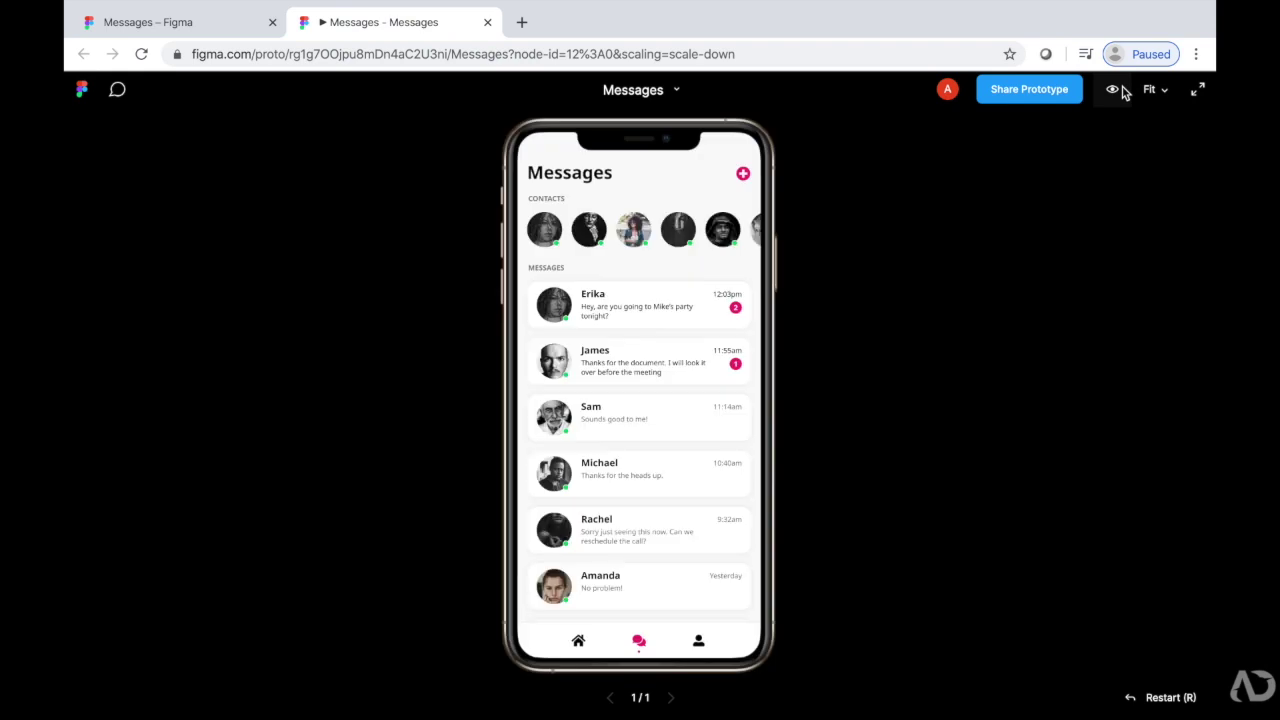
- Scroll the message list in the prototype, then return to the editor and reselect Frame 2
scroll(700, 416, down, 1)
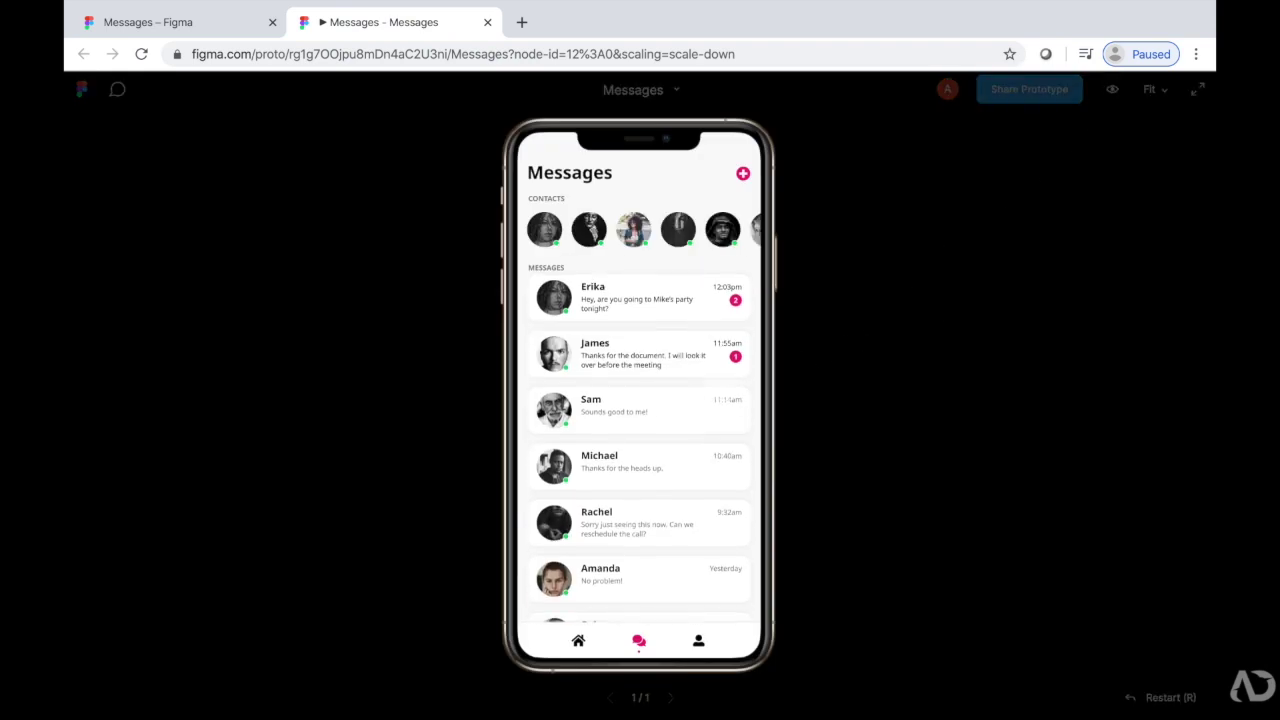
scroll(690, 416, down, 5)
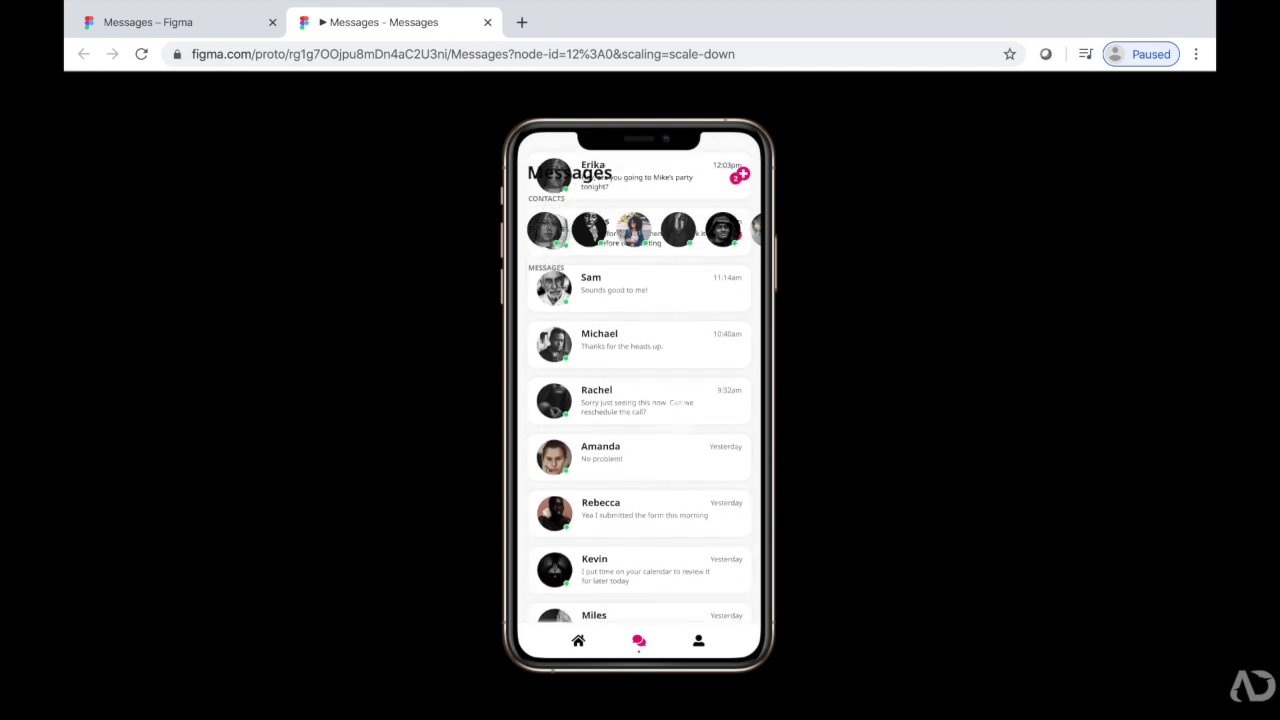
scroll(675, 428, down, 5)
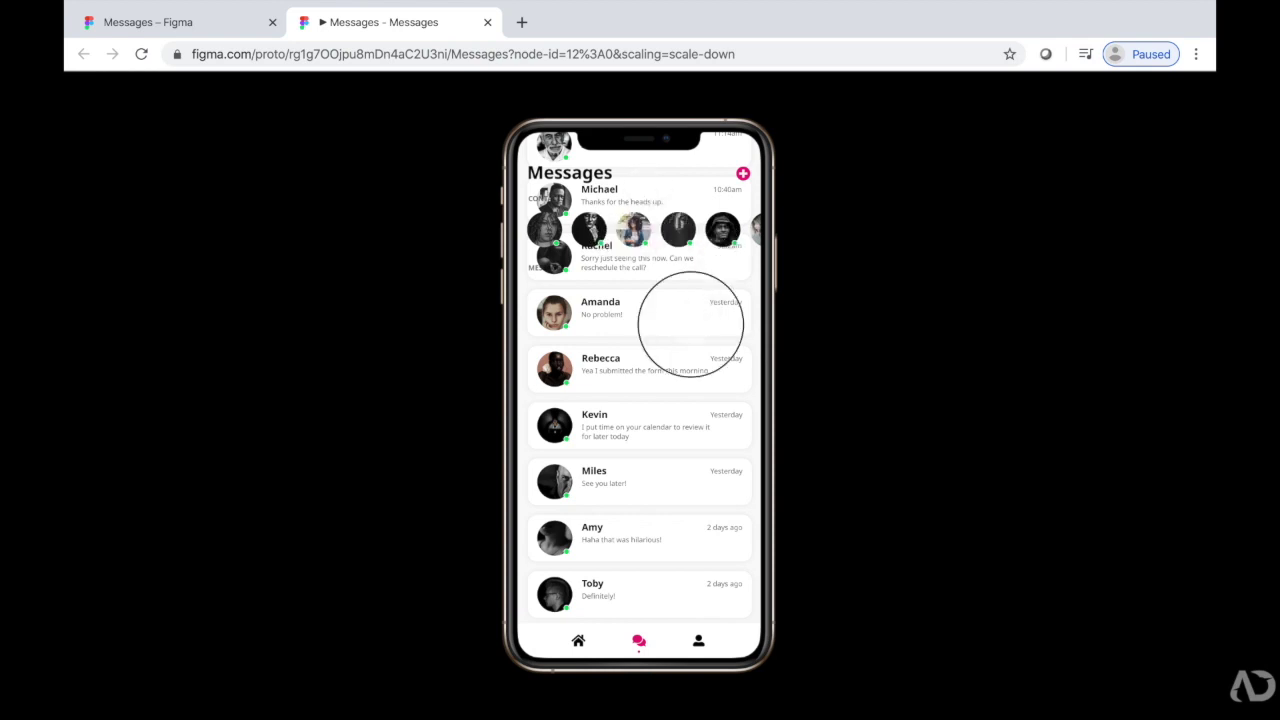
scroll(686, 320, up, 7)
drag(676, 383, 657, 503)
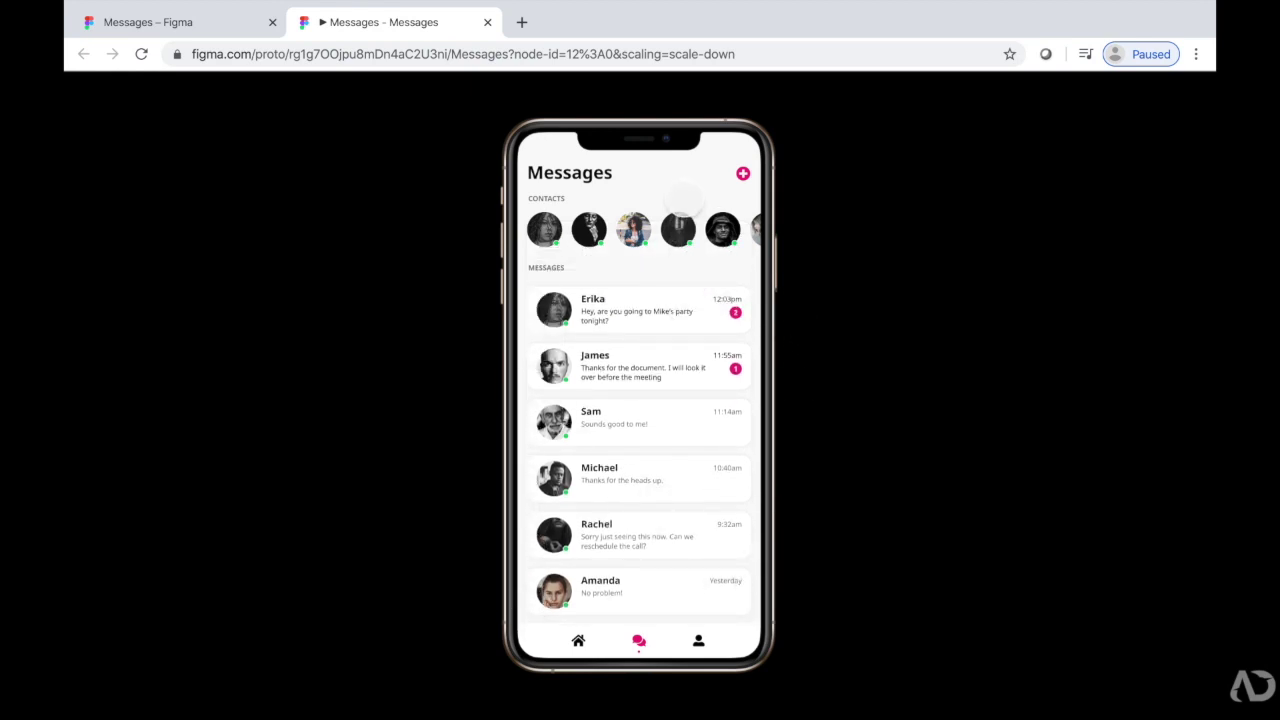
key(ctrl+shift+Tab)
click(660, 410)
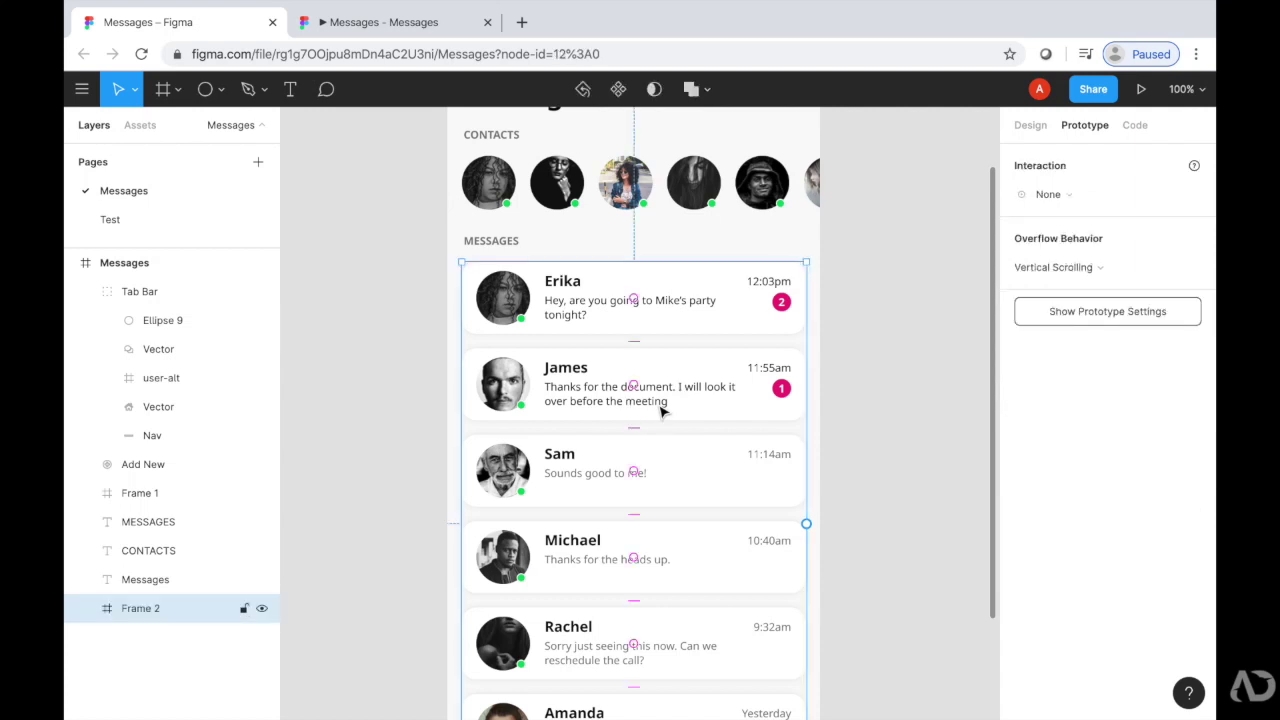
- Tick Clip content for Frame 2 in the Design panel and launch the prototype preview
click(1029, 130)
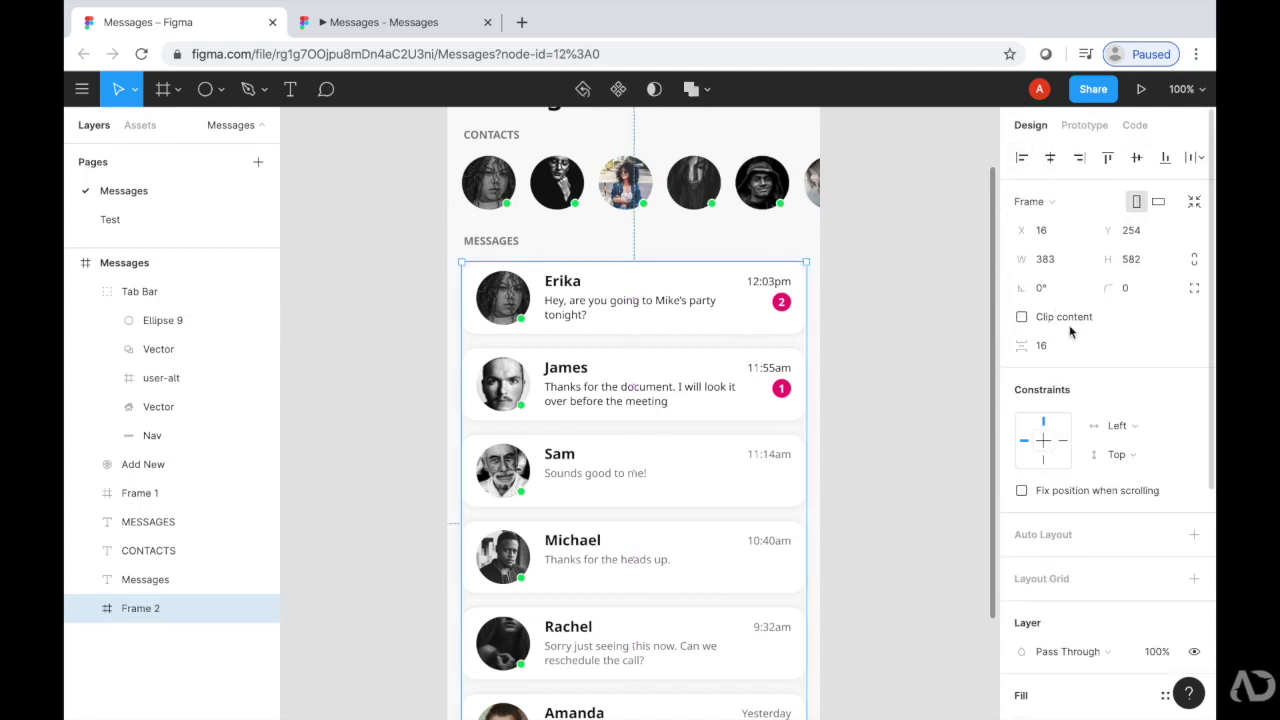
click(1022, 318)
click(1144, 90)
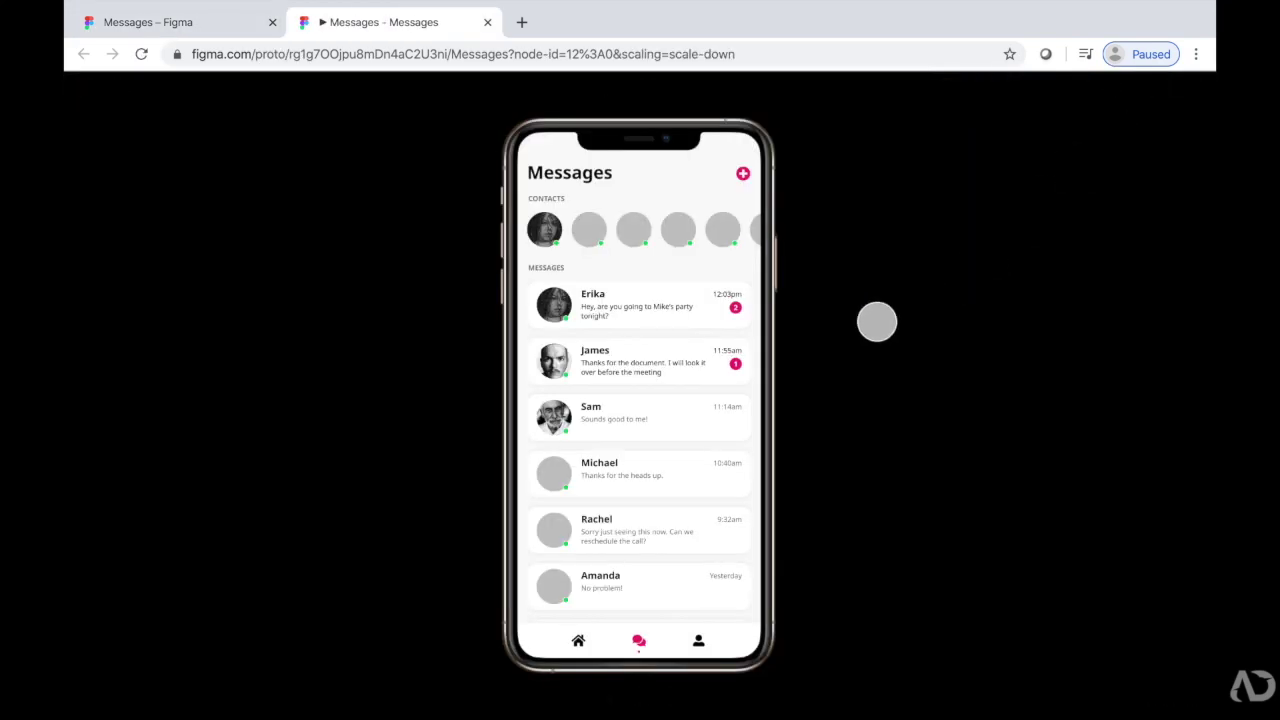
- Test-scroll the message list and contacts row in the prototype, then return to the editor
click(688, 428)
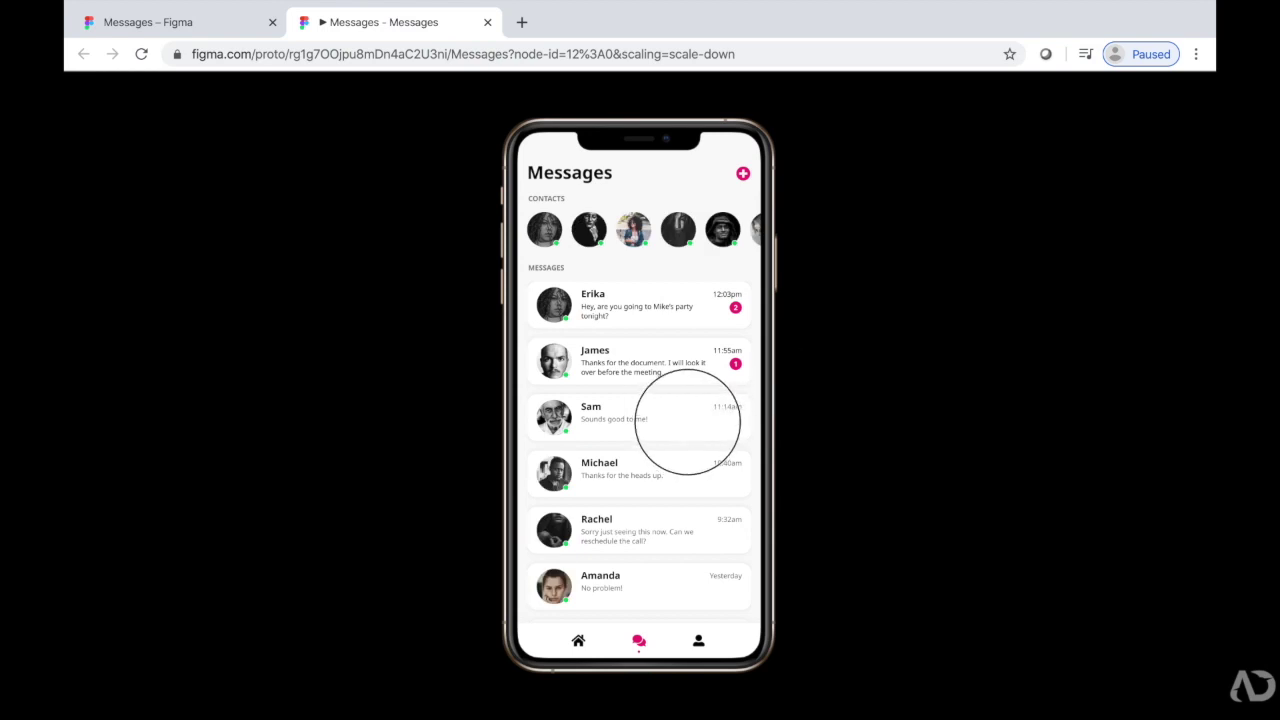
scroll(688, 422, down, 5)
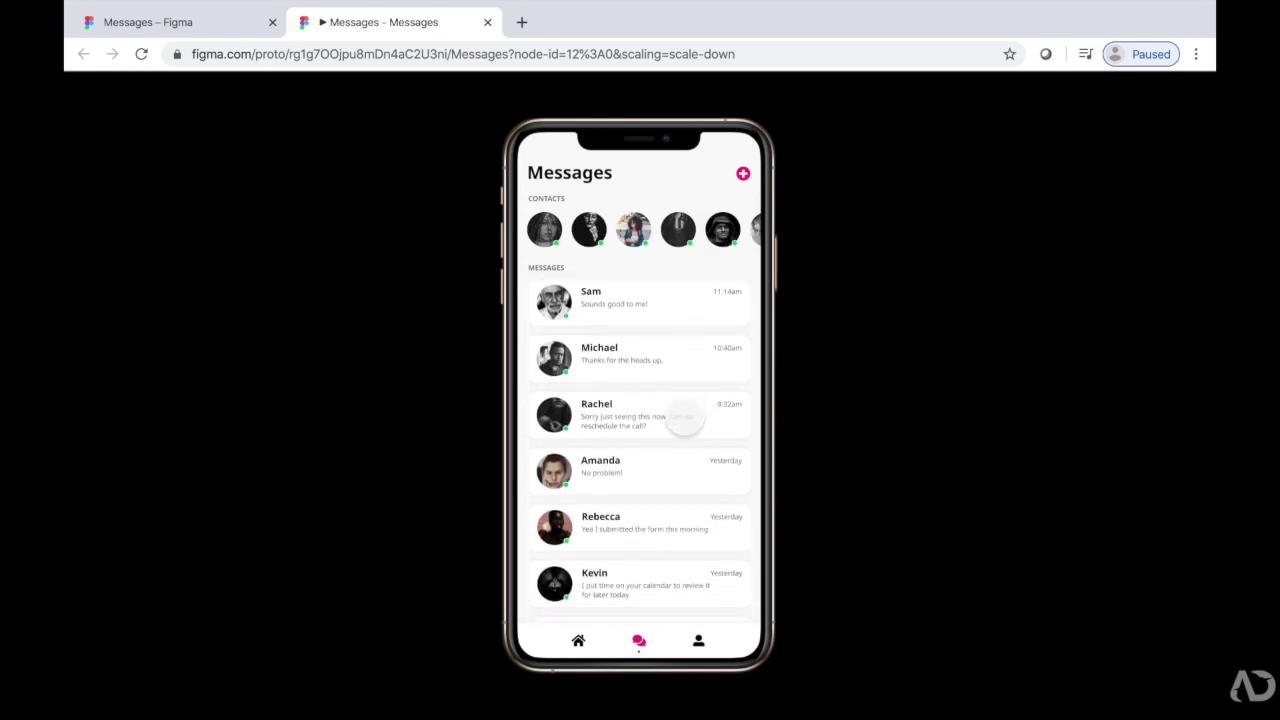
scroll(685, 418, down, 3)
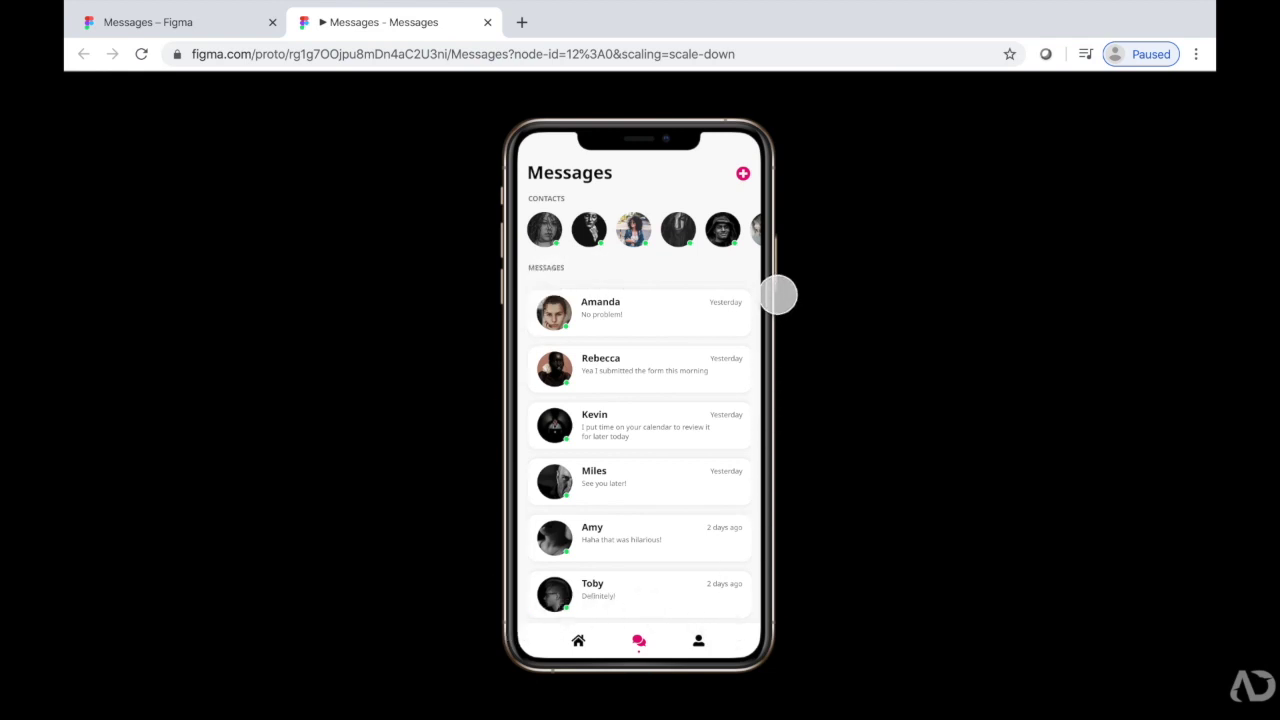
drag(686, 337, 646, 531)
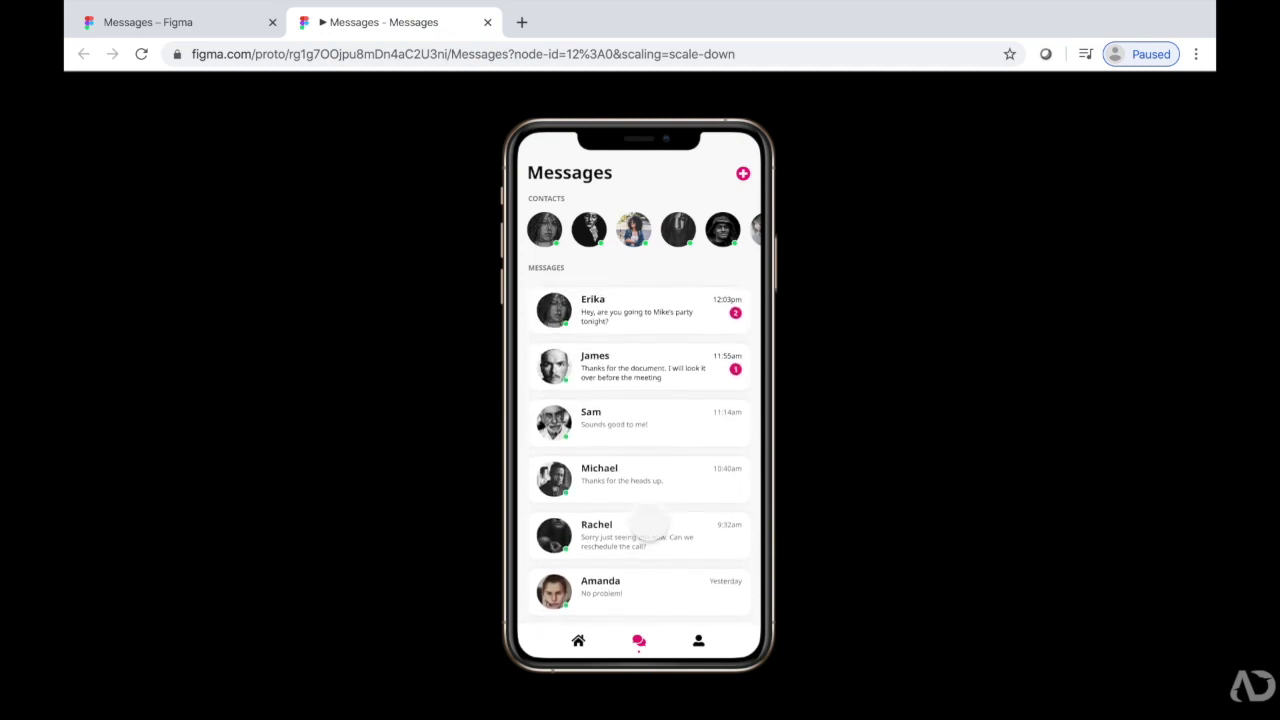
drag(727, 229, 677, 229)
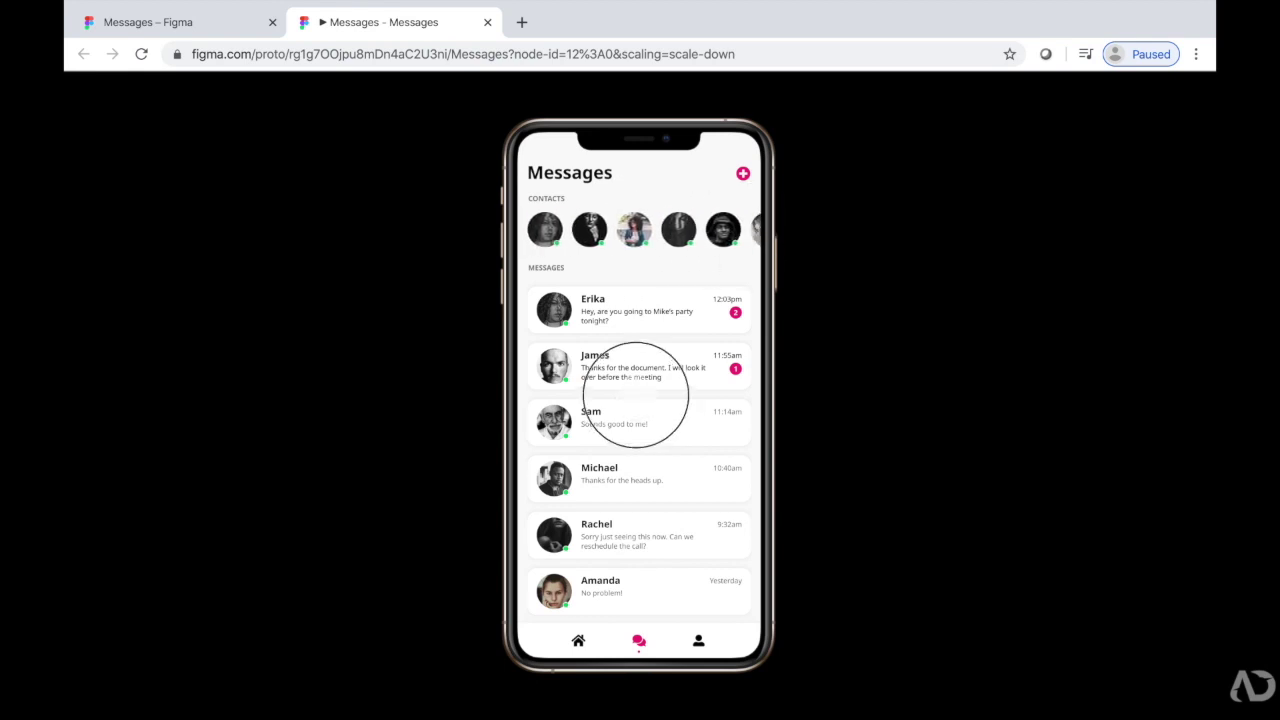
drag(643, 386, 634, 503)
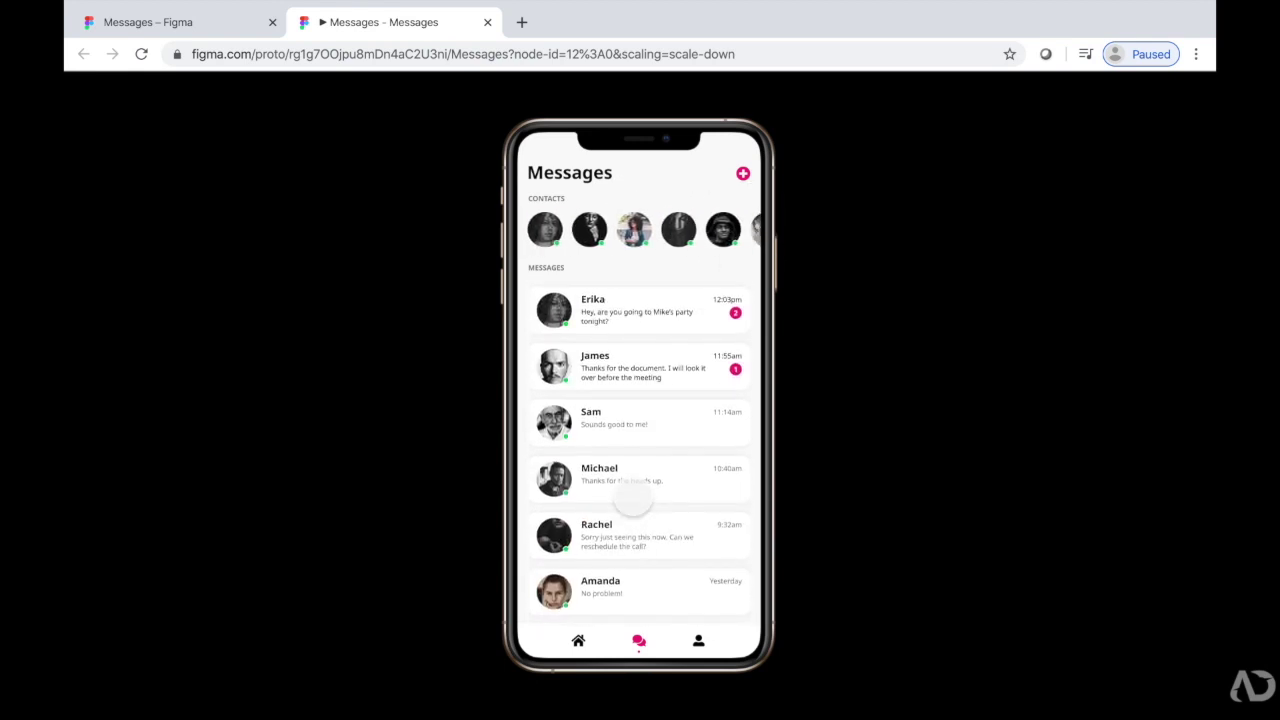
click(150, 22)
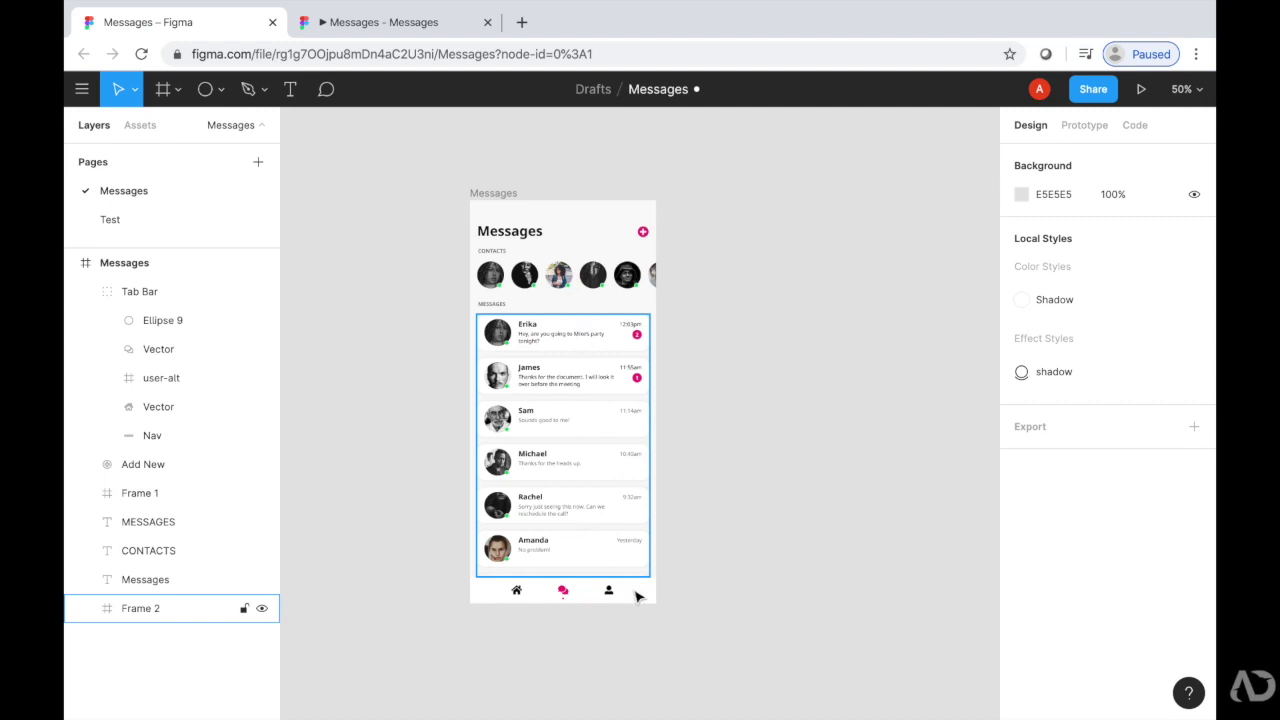
- Alt-drag a copy of the Messages screen rightward, stretch it to H 1359, and select its Frame 2
click(486, 194)
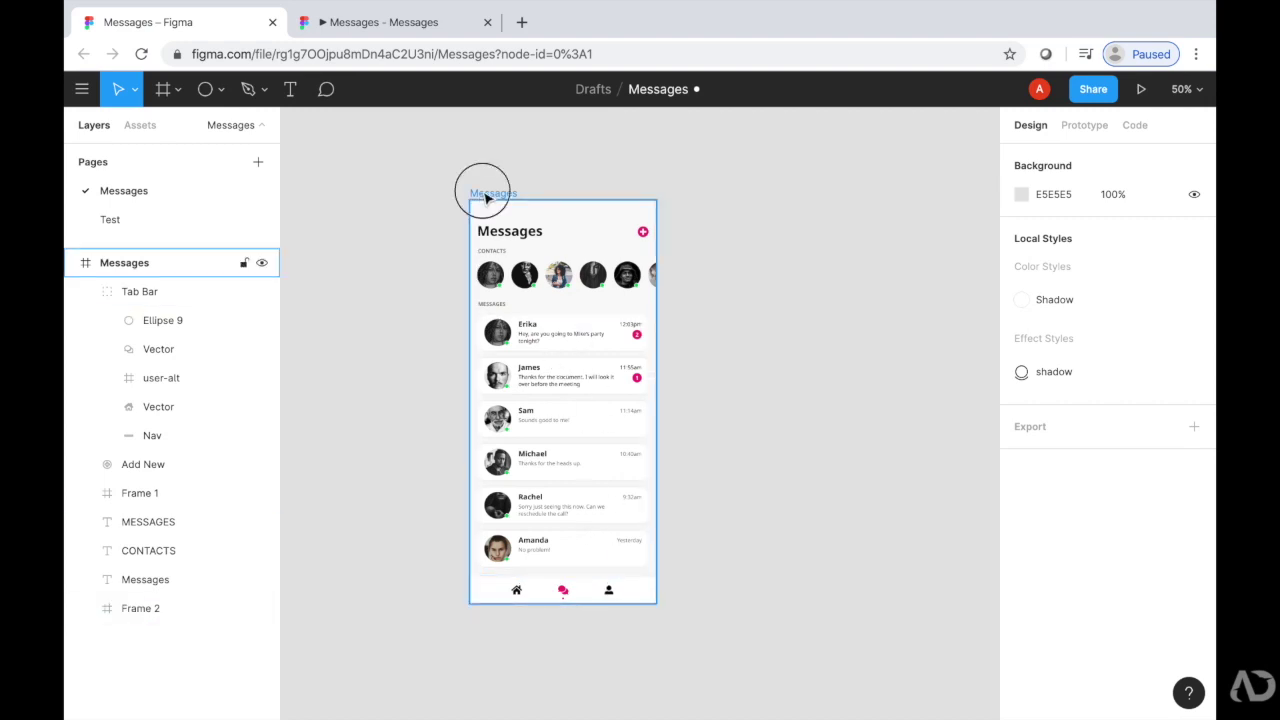
drag(486, 194, 694, 200)
click(697, 199)
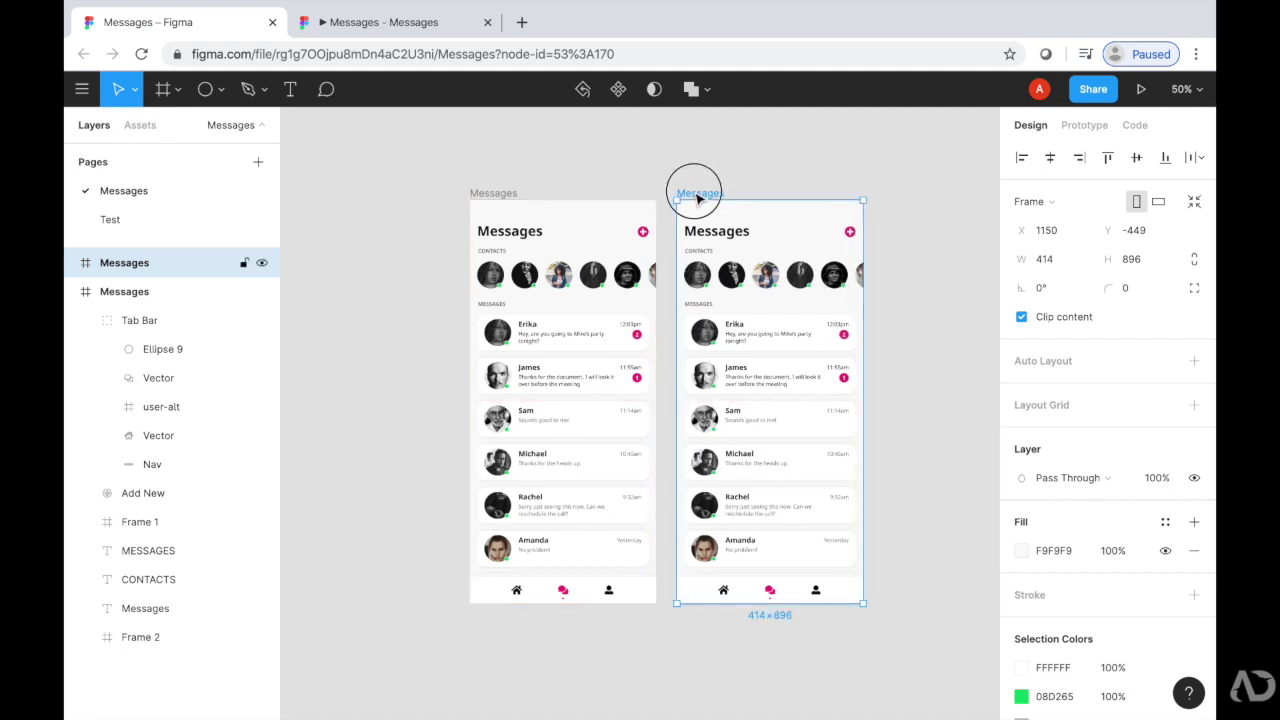
scroll(728, 414, down, 3)
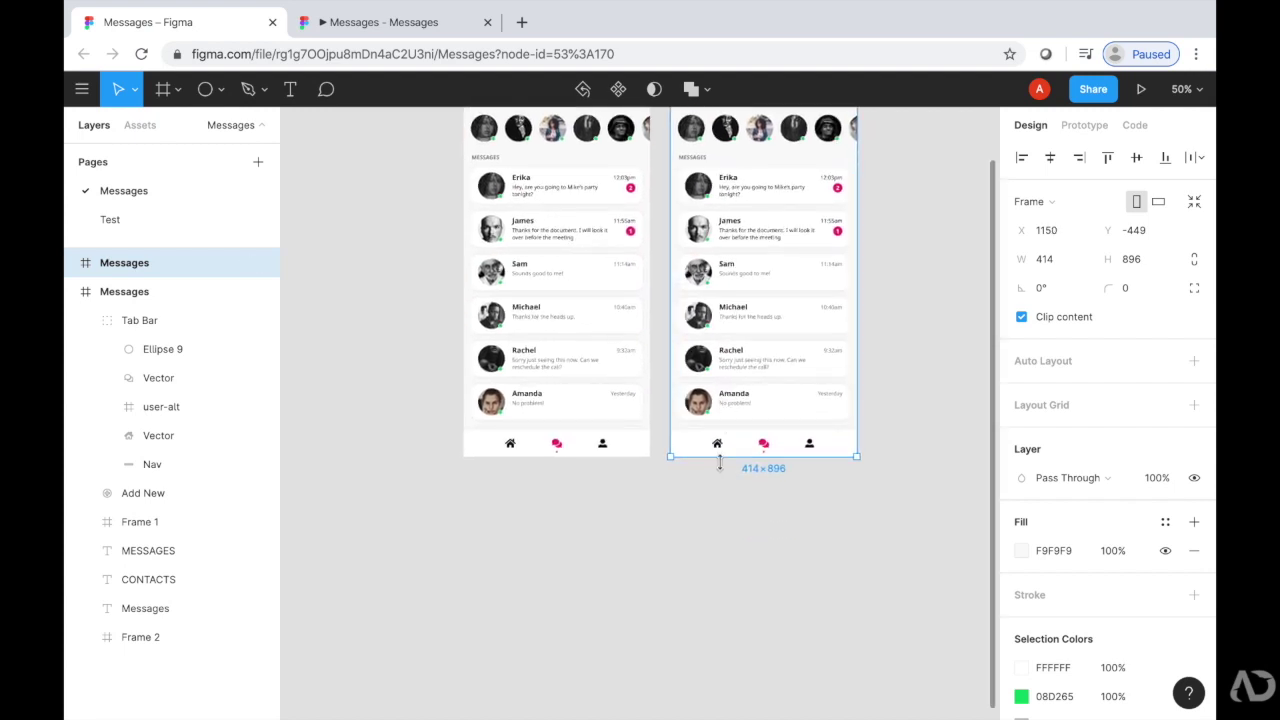
drag(722, 457, 722, 665)
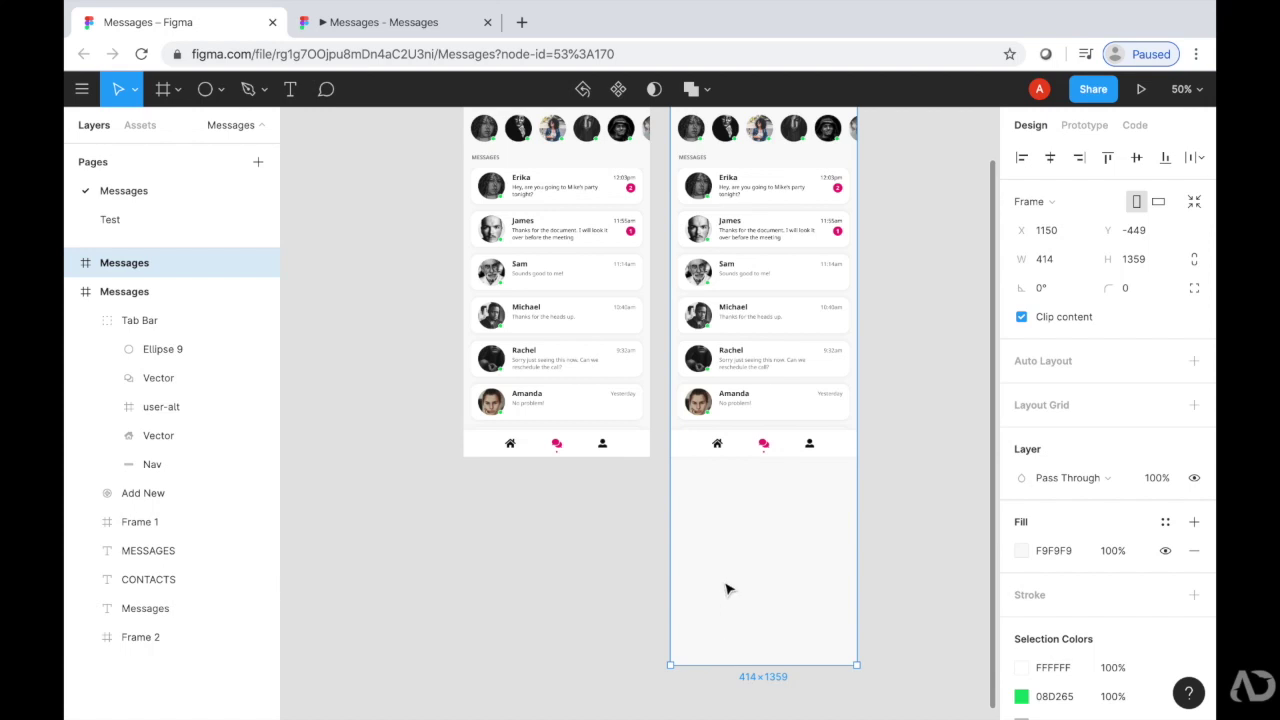
scroll(728, 528, right, 5)
scroll(728, 528, down, 1)
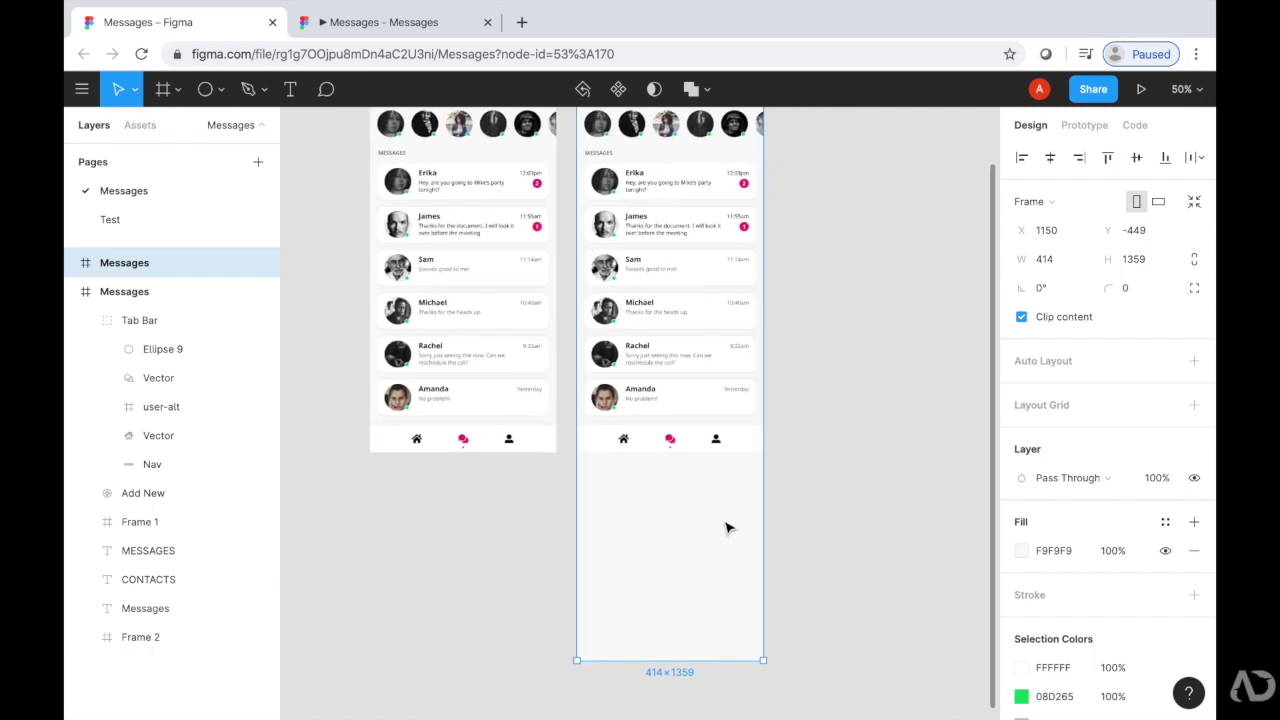
click(648, 308)
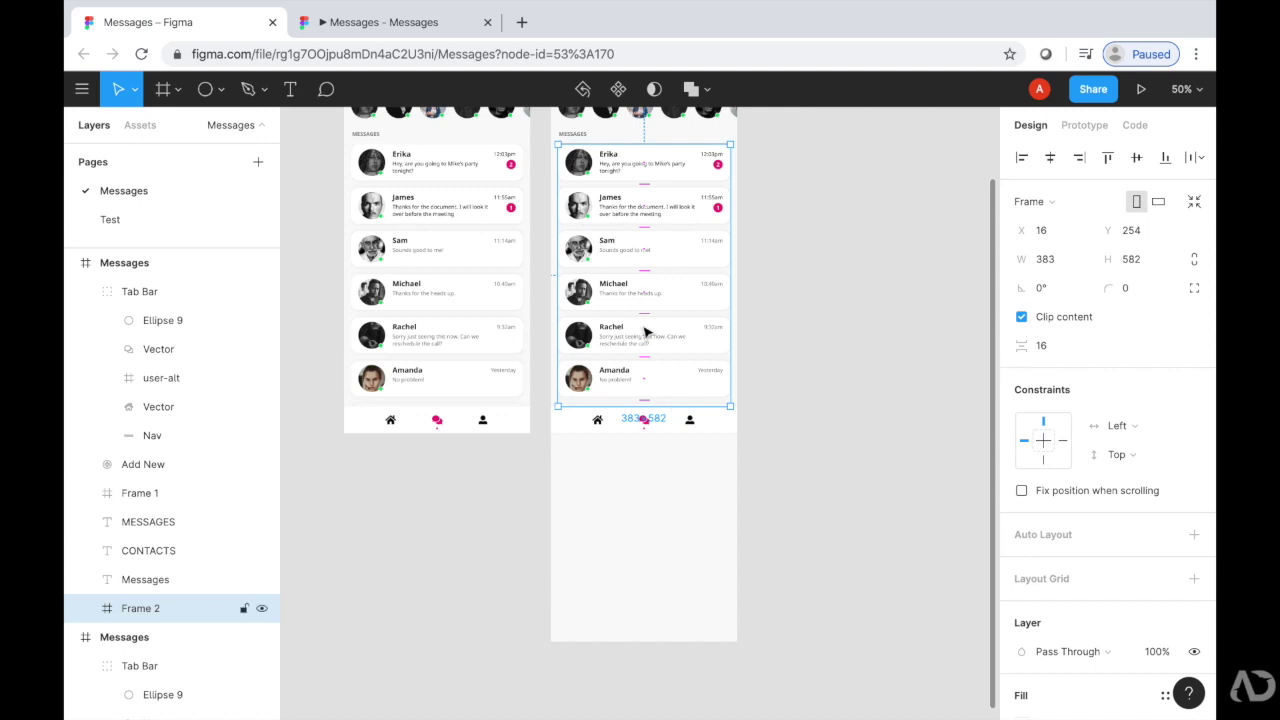
- Ungroup the copy's Frame 2 and pin its Tab Bar to the bottom with a Bottom constraint
key(ctrl+shift+g)
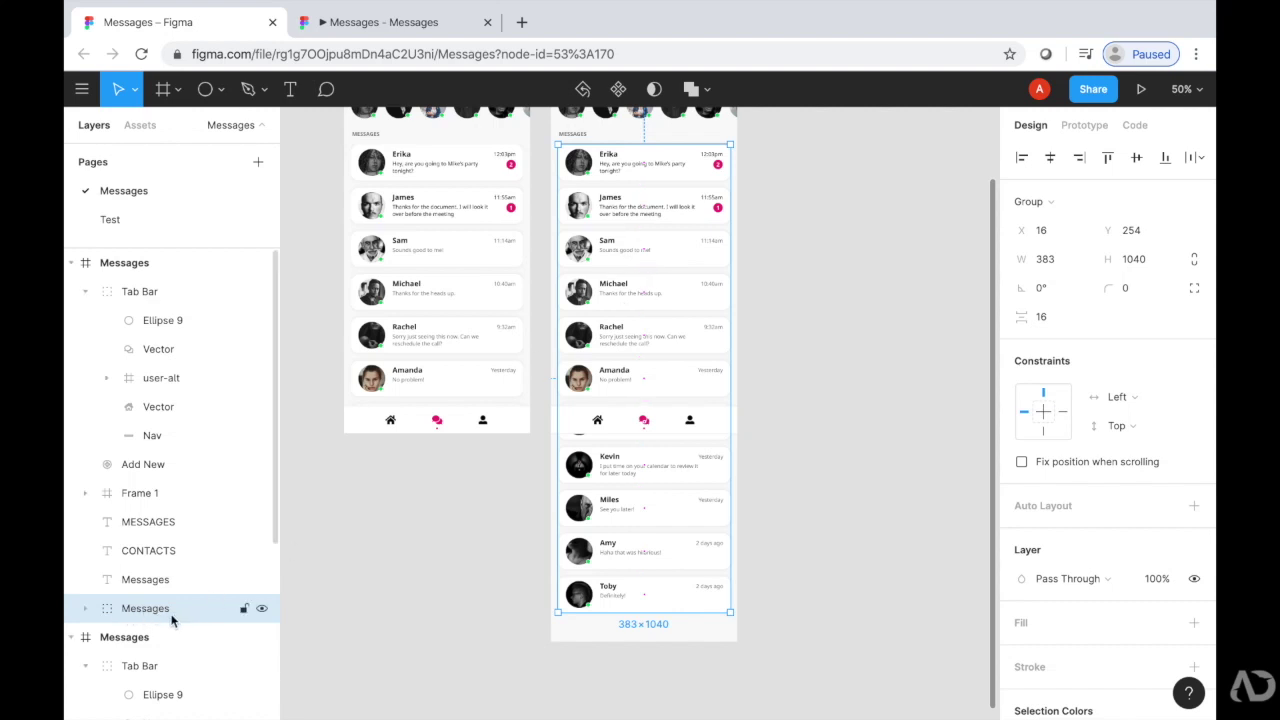
click(395, 570)
click(648, 426)
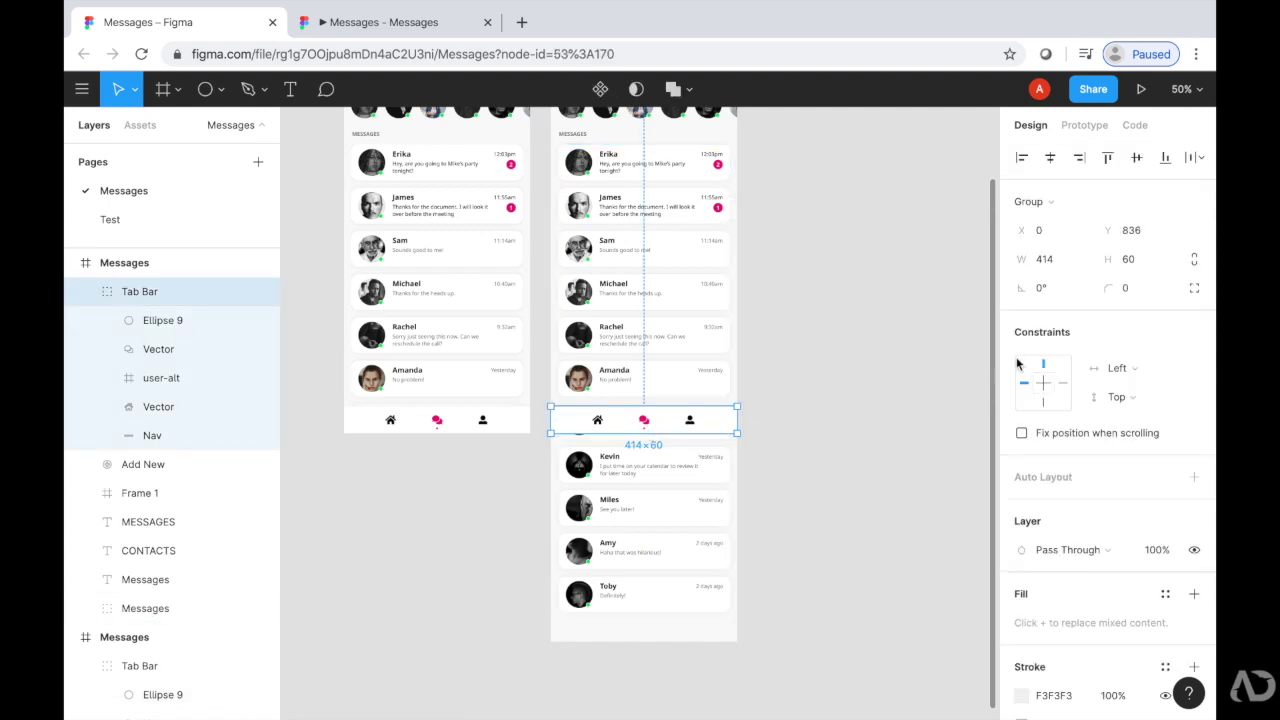
click(1042, 403)
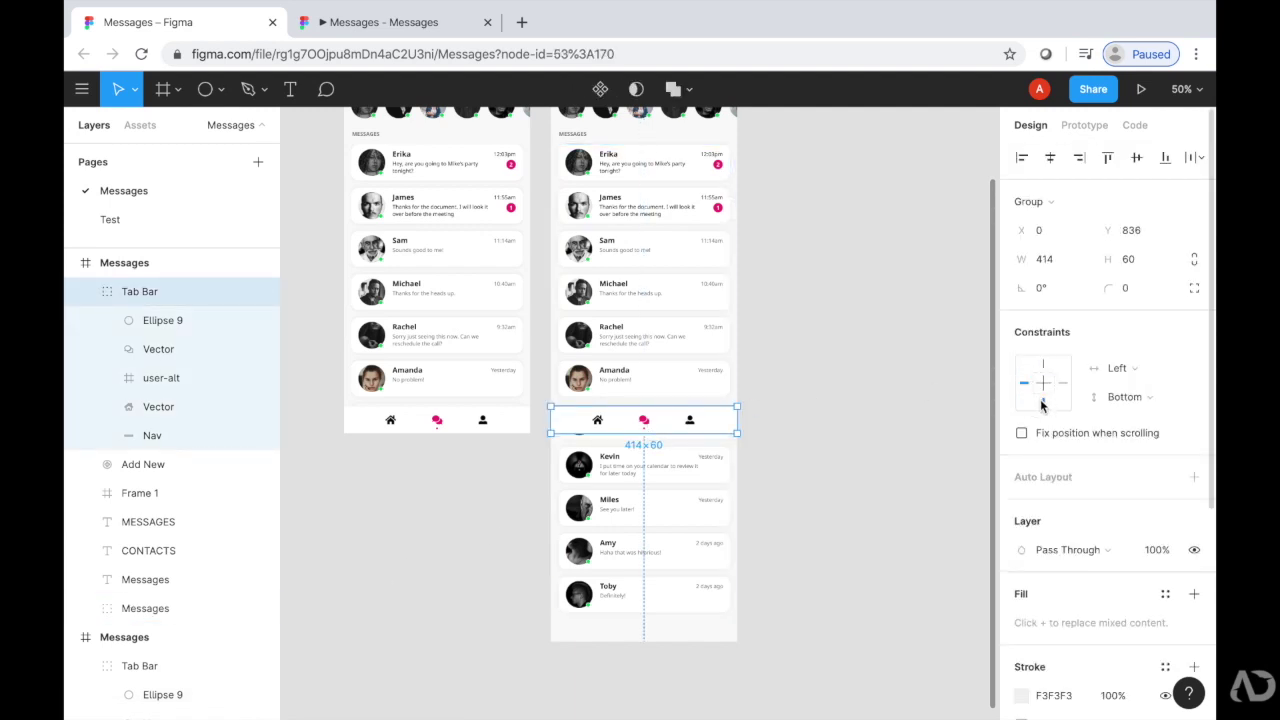
click(1164, 157)
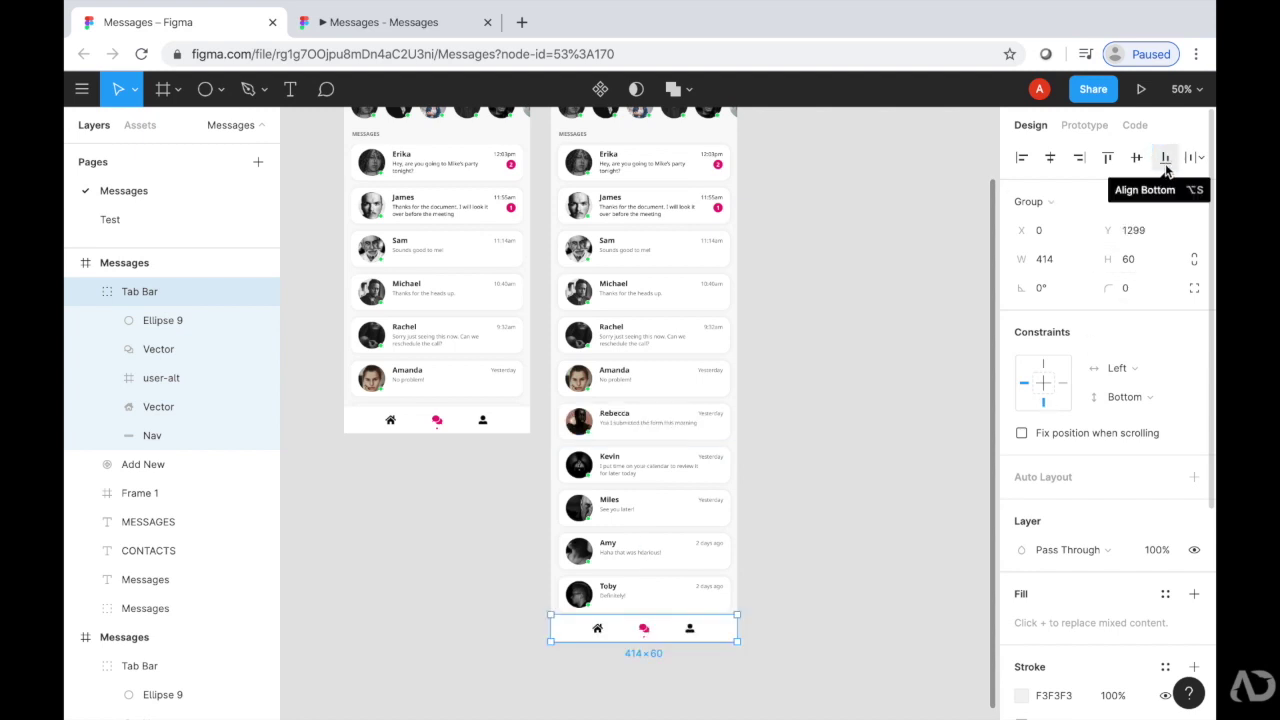
click(900, 371)
- Fine-tune the copied Messages screen's height by dragging its bottom edge slightly
scroll(749, 369, up, 5)
click(596, 181)
scroll(637, 371, down, 5)
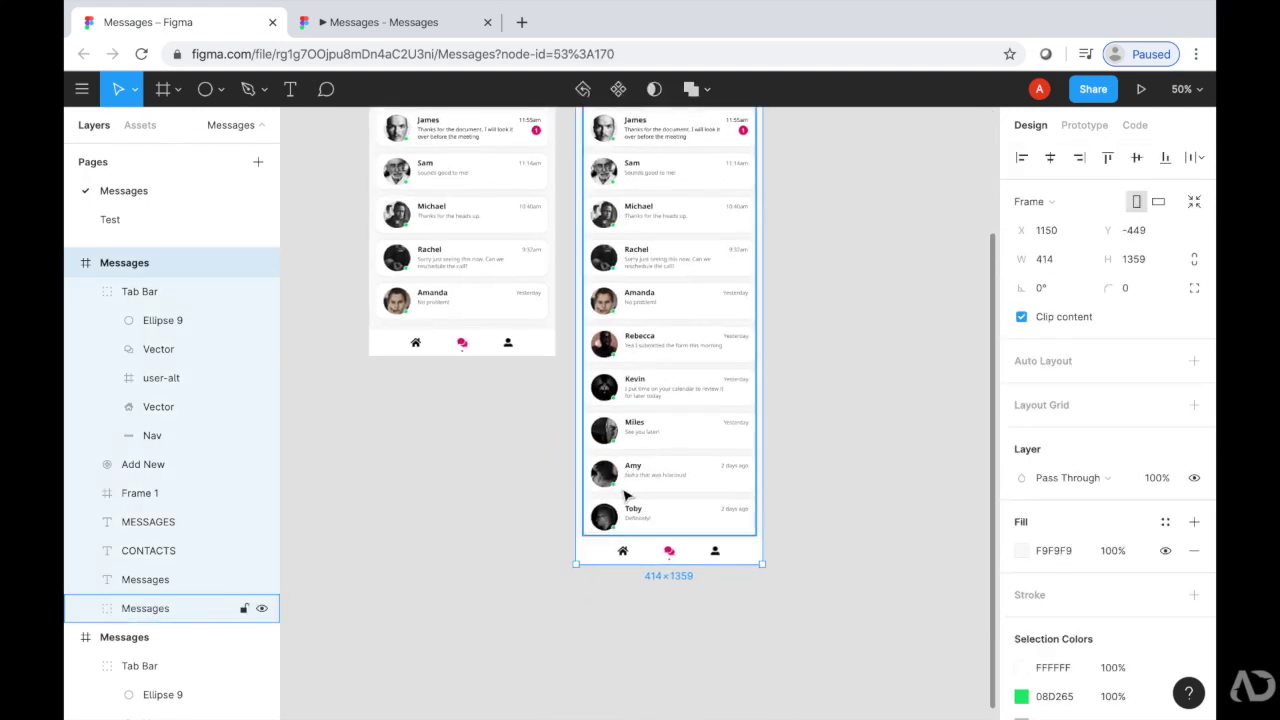
drag(601, 577, 602, 569)
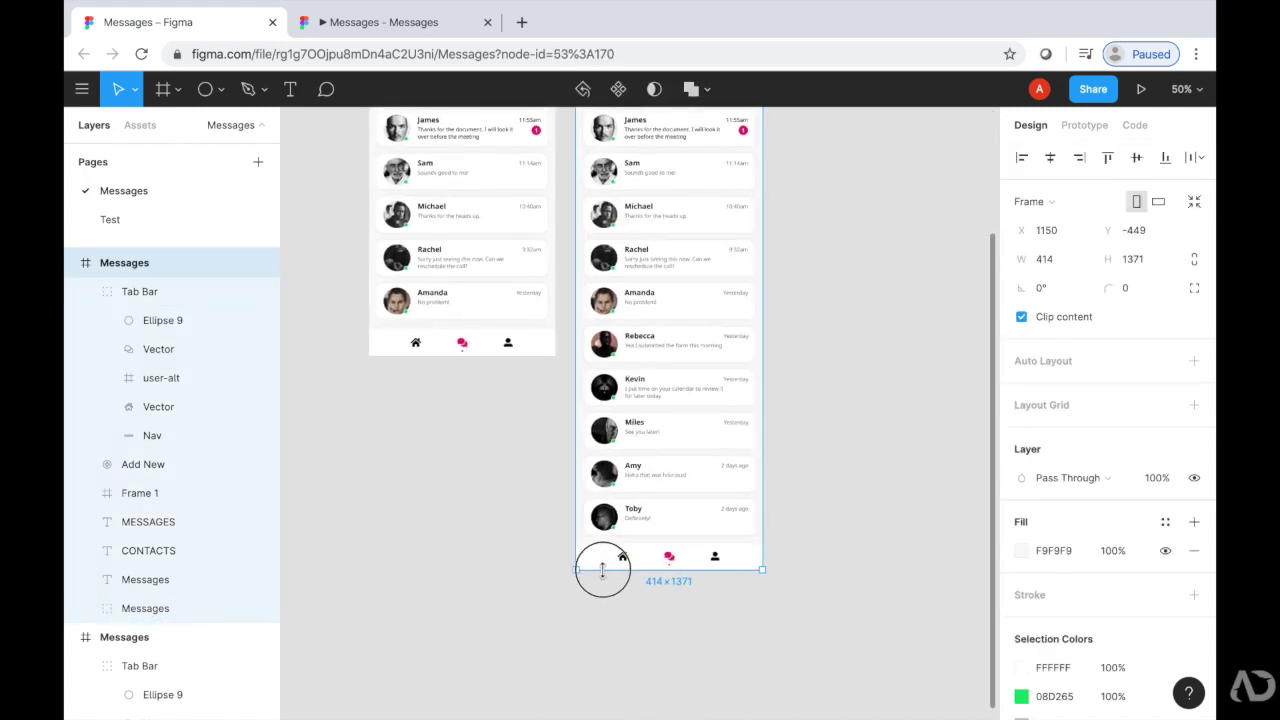
click(505, 577)
scroll(505, 577, up, 5)
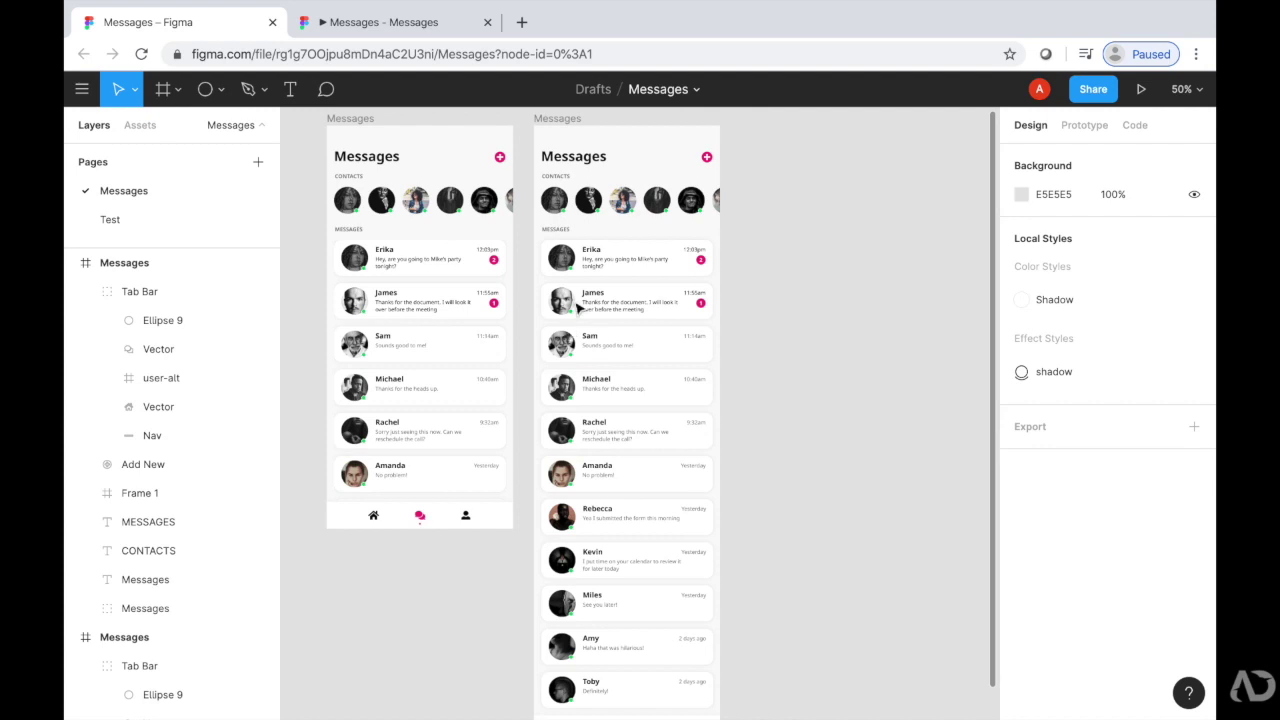
- Fix the copied screen's Tab Bar in place when scrolling, then launch the prototype preview
click(545, 161)
click(790, 440)
scroll(786, 443, down, 5)
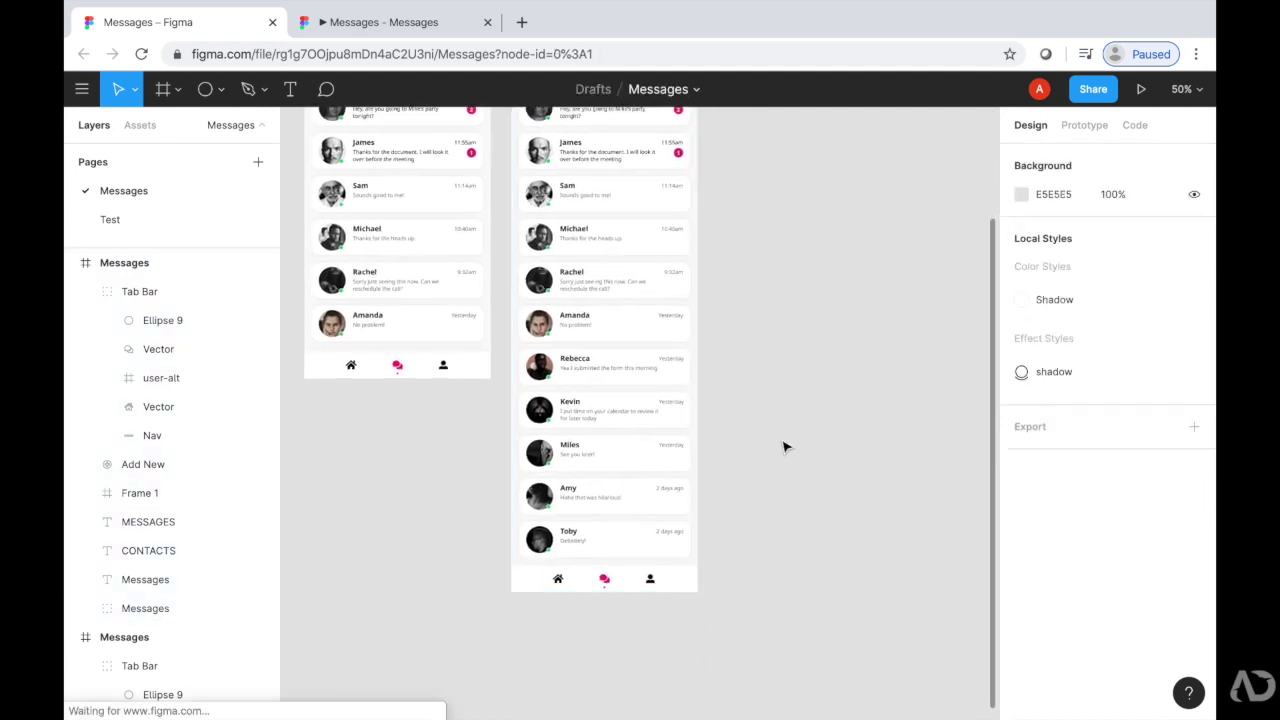
click(680, 586)
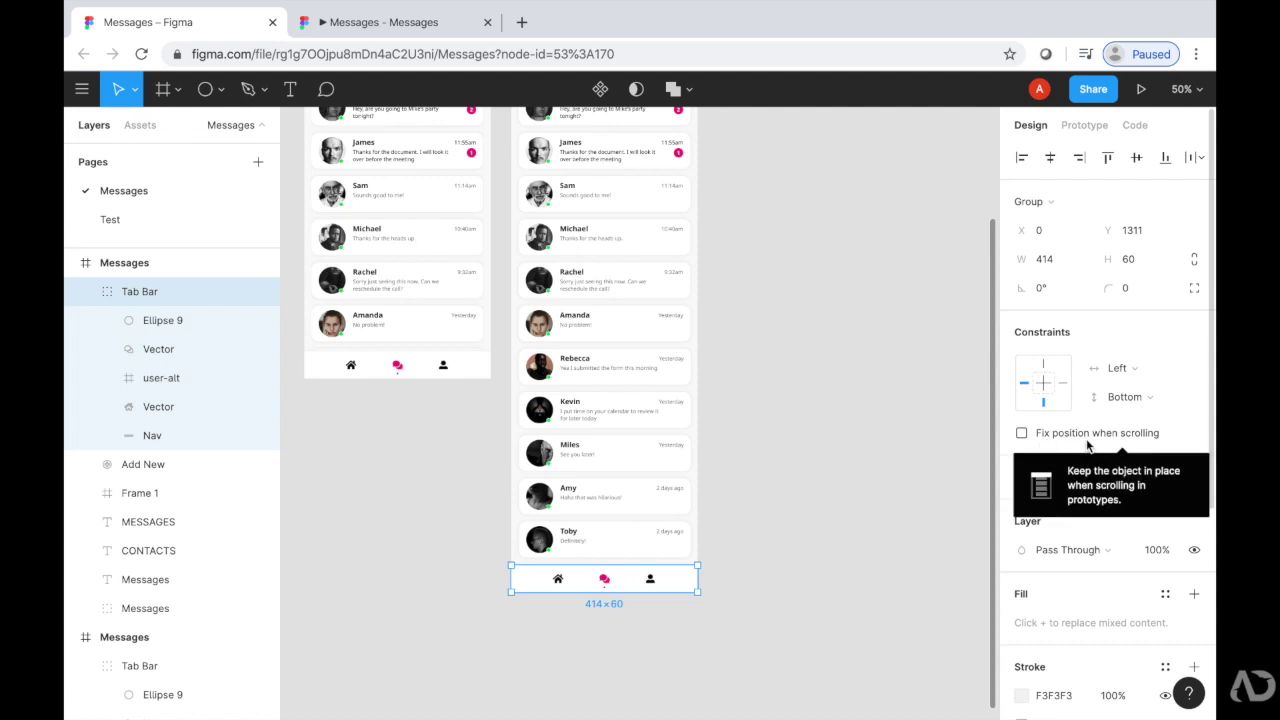
click(1021, 433)
click(874, 443)
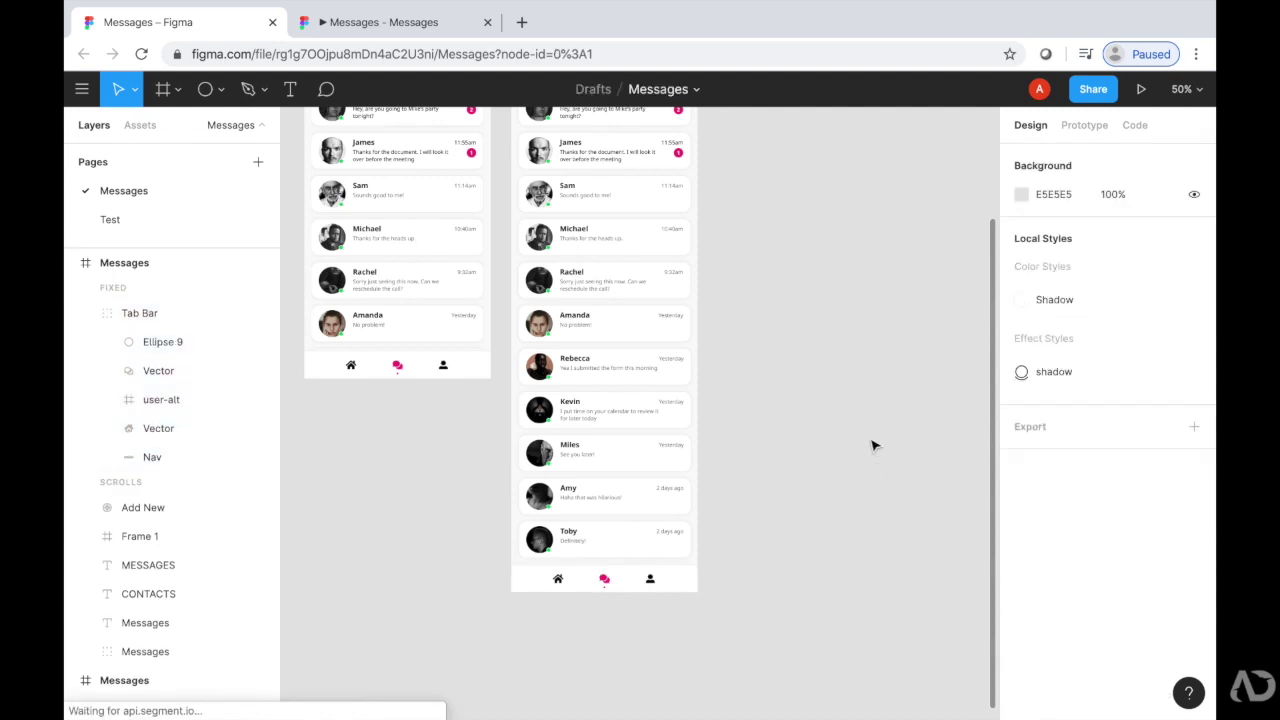
click(1142, 90)
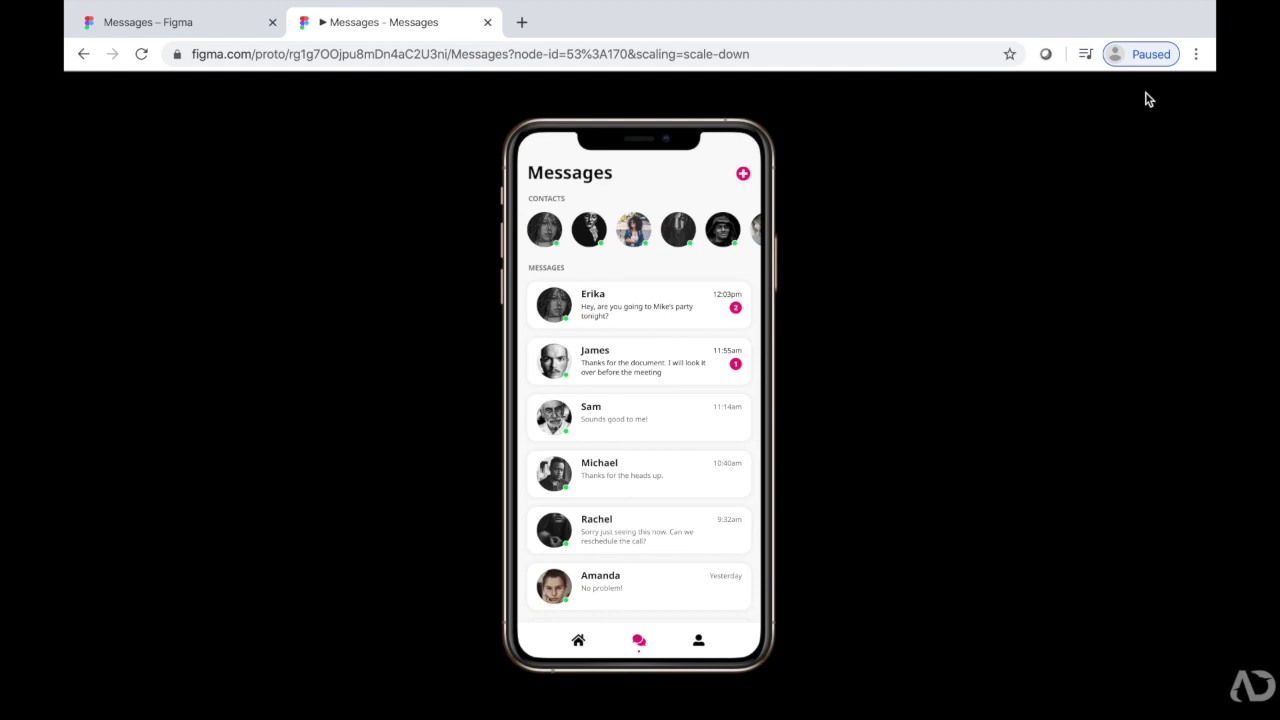
mouse_move(692, 458)
mouse_down()
mouse_move(686, 249)
mouse_move(686, 437)
mouse_up()
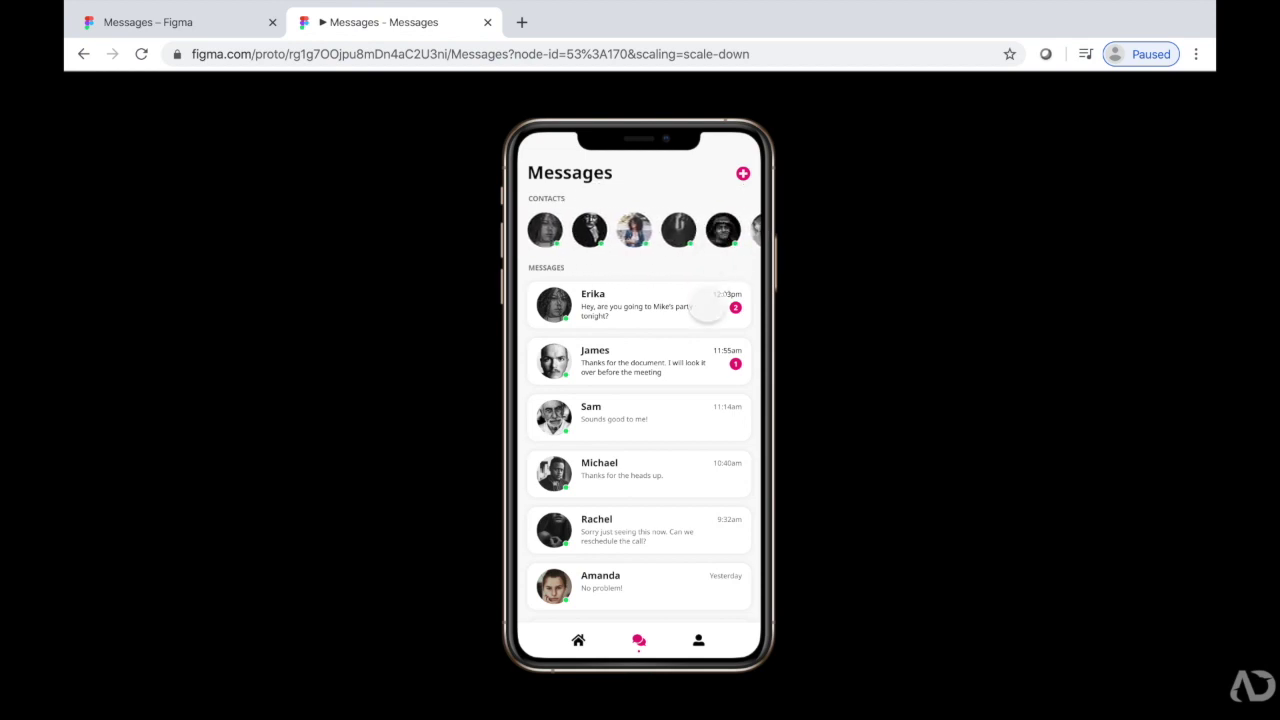
drag(700, 434, 700, 290)
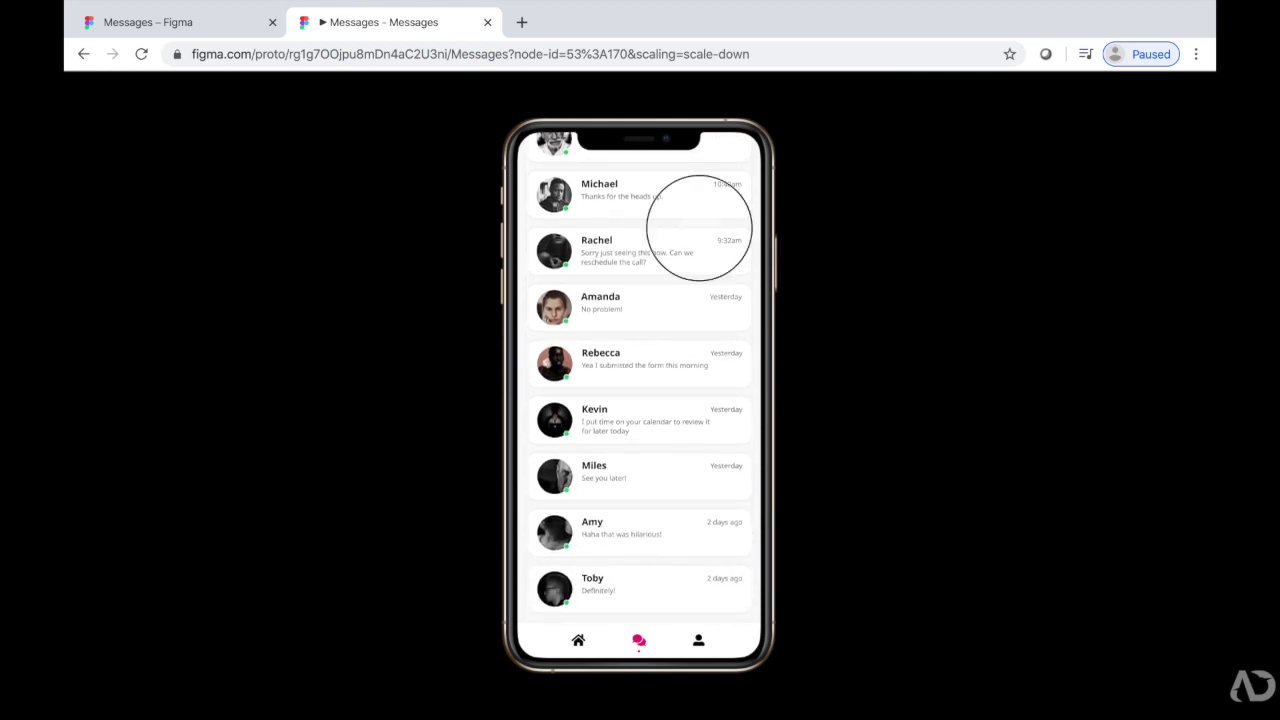
drag(699, 228, 723, 370)
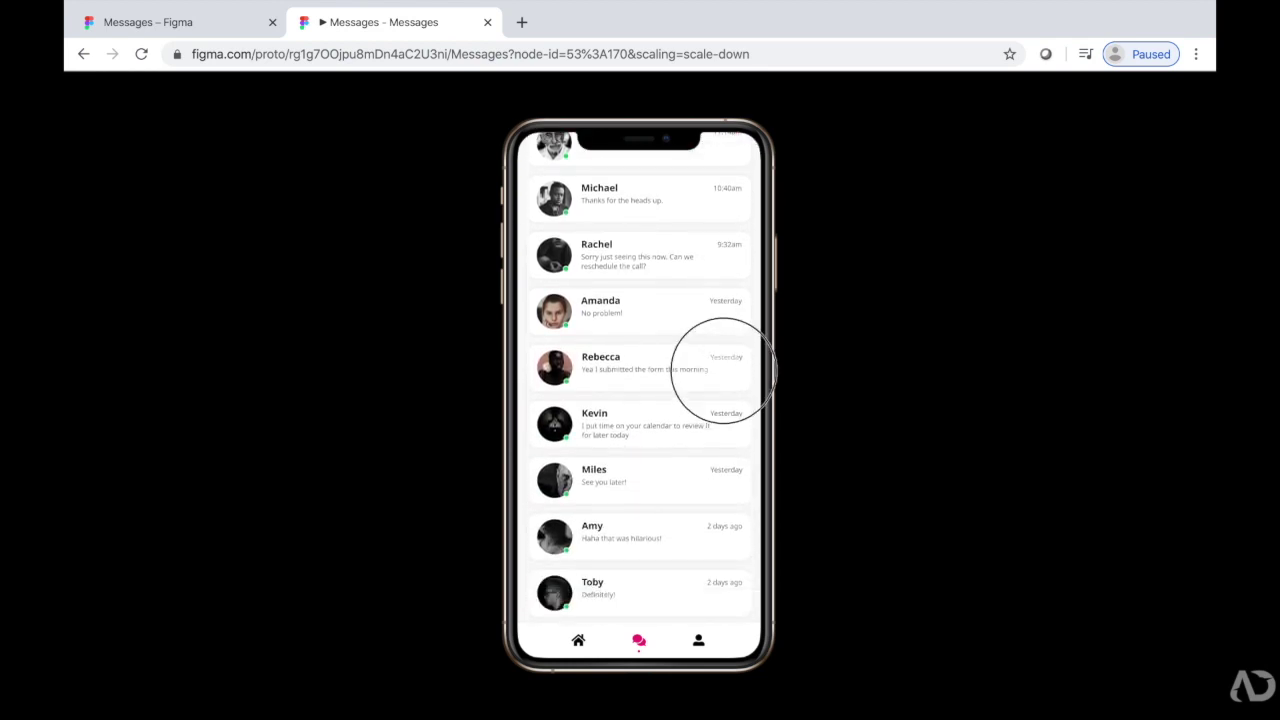
drag(723, 309, 722, 520)
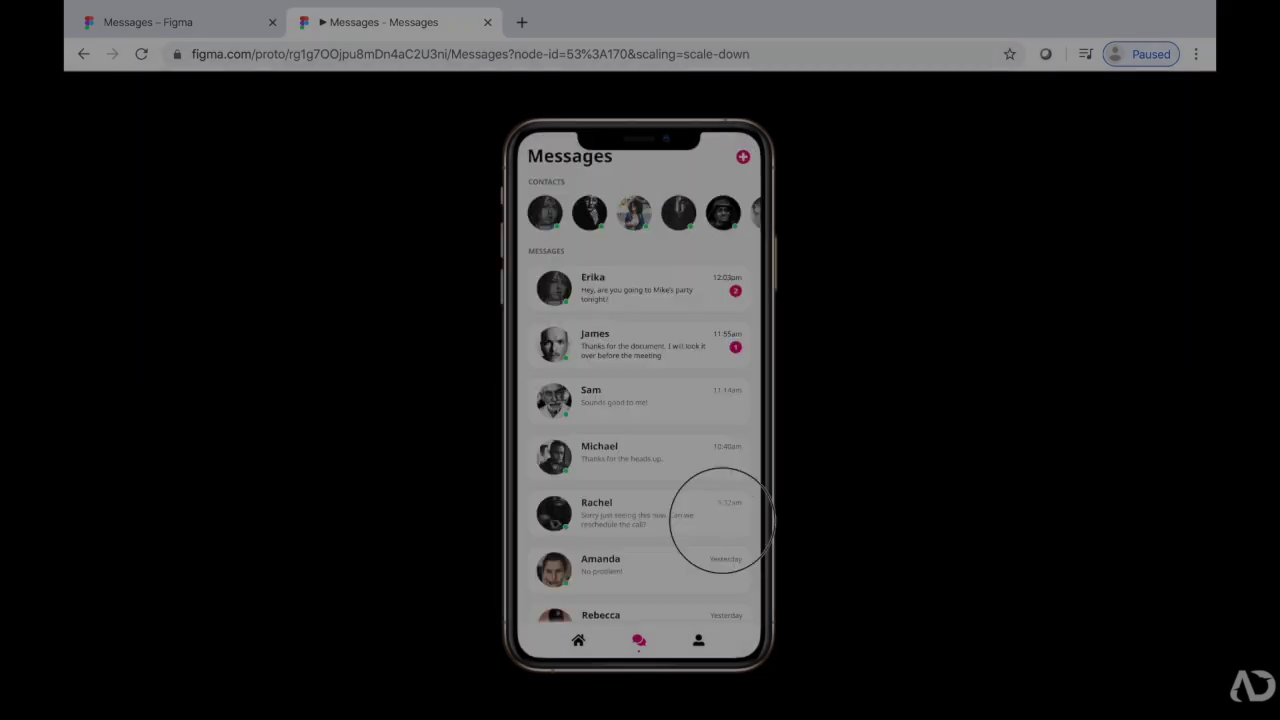